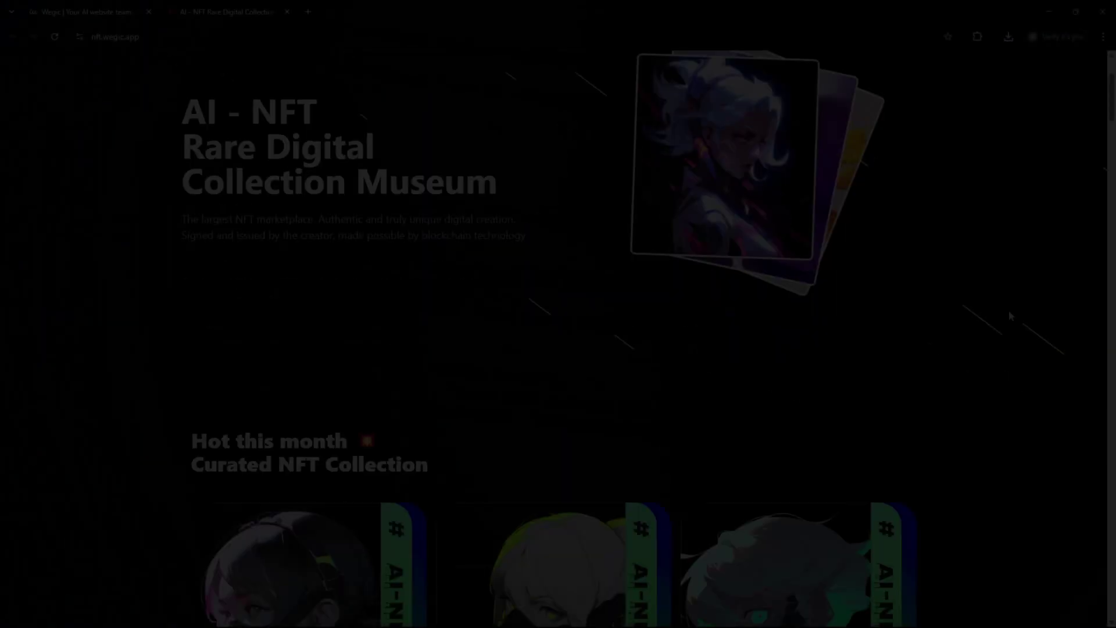
Scroll down through the wegic.ai 'Magic Your Site Chat by Chat' home page
scroll(1048, 329, "down", 10)
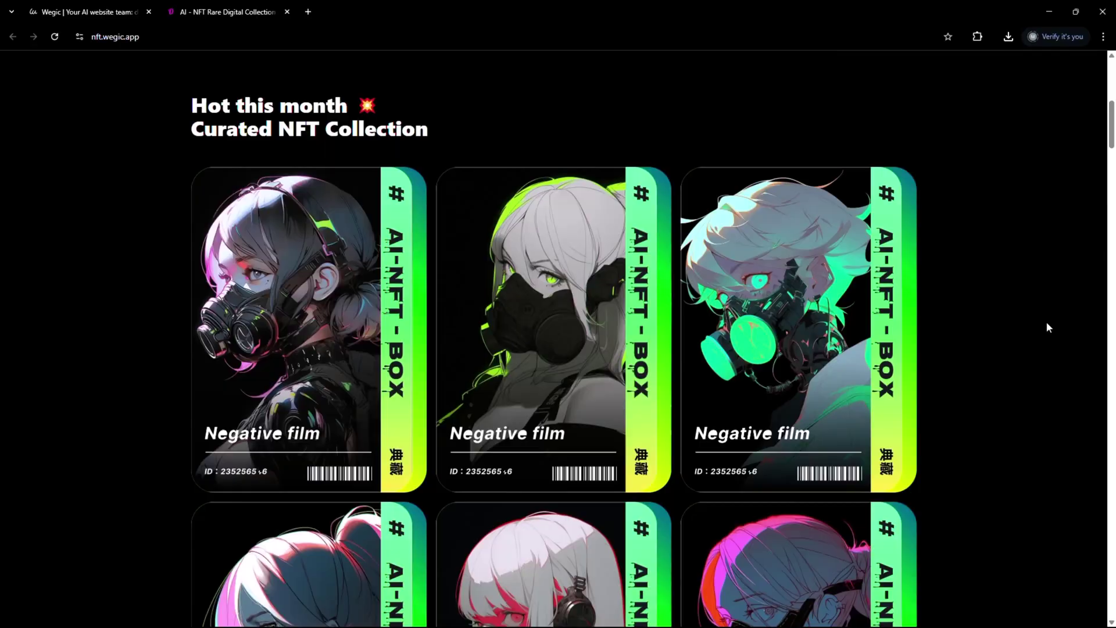
scroll(1047, 325, "down", 15)
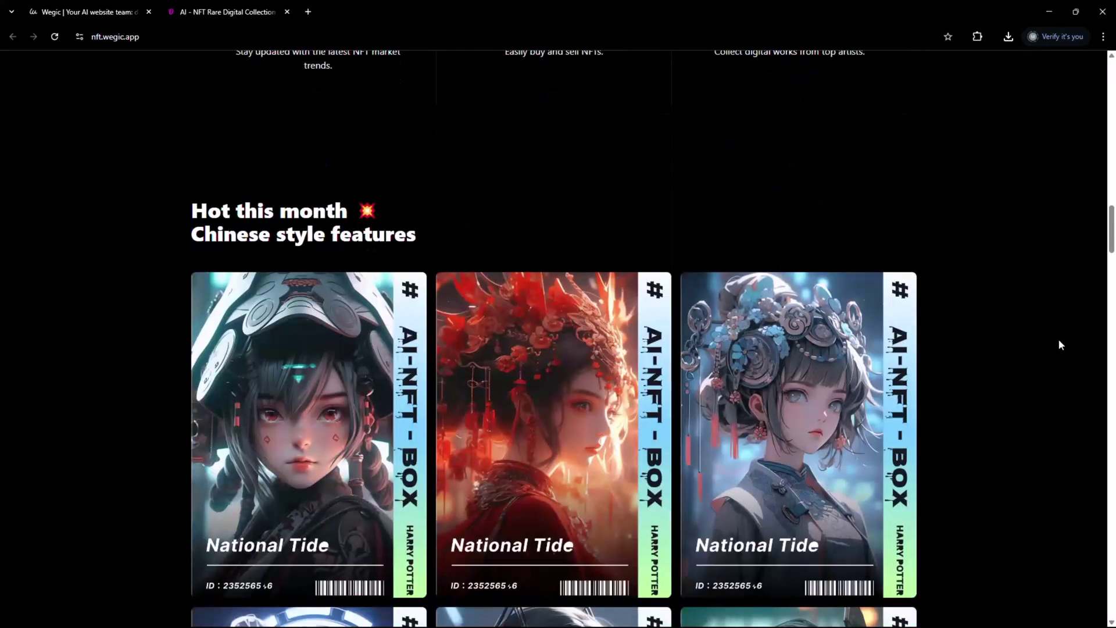
scroll(1059, 345, "down", 15)
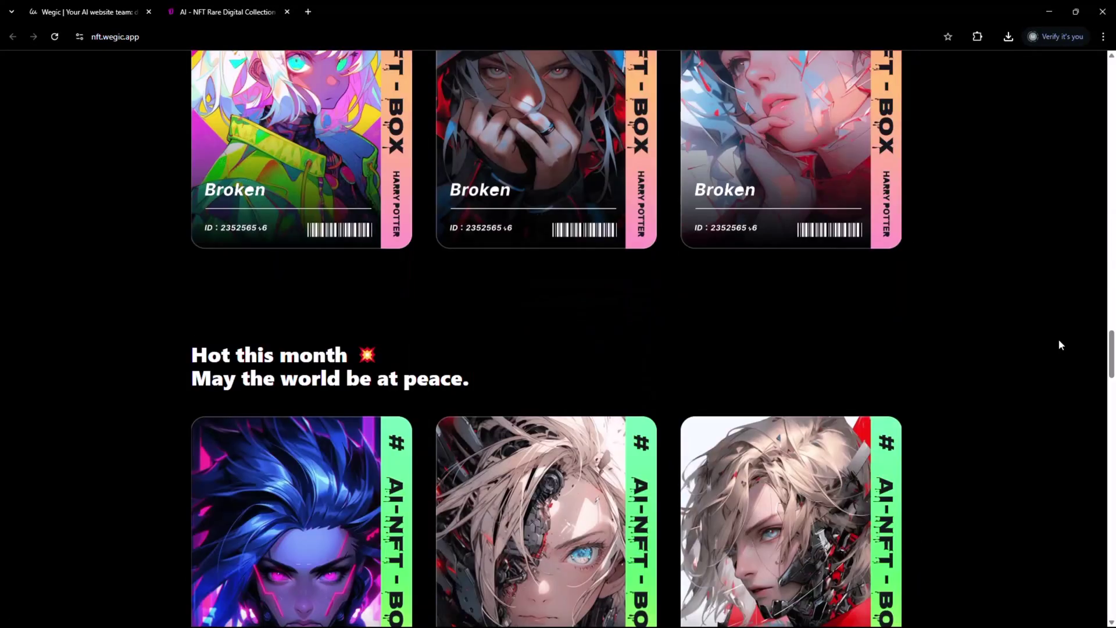
scroll(1058, 345, "down", 15)
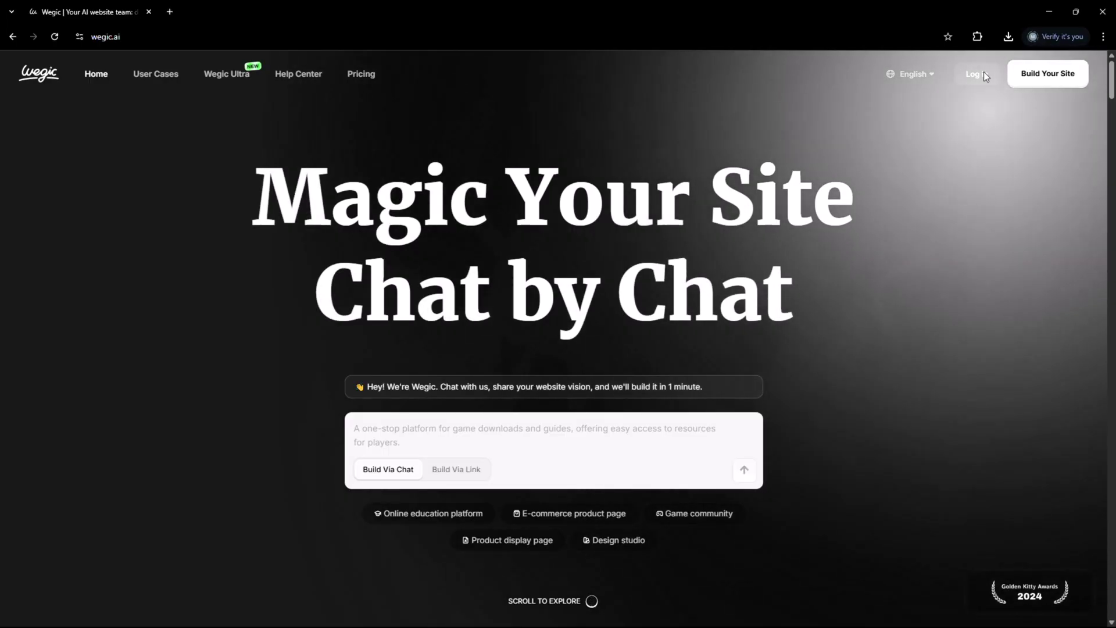
Log in and answer the survey: Freelancer, Creative & Design, department, Individual Contributor, 'Yes, I have!'
left_click(982, 72)
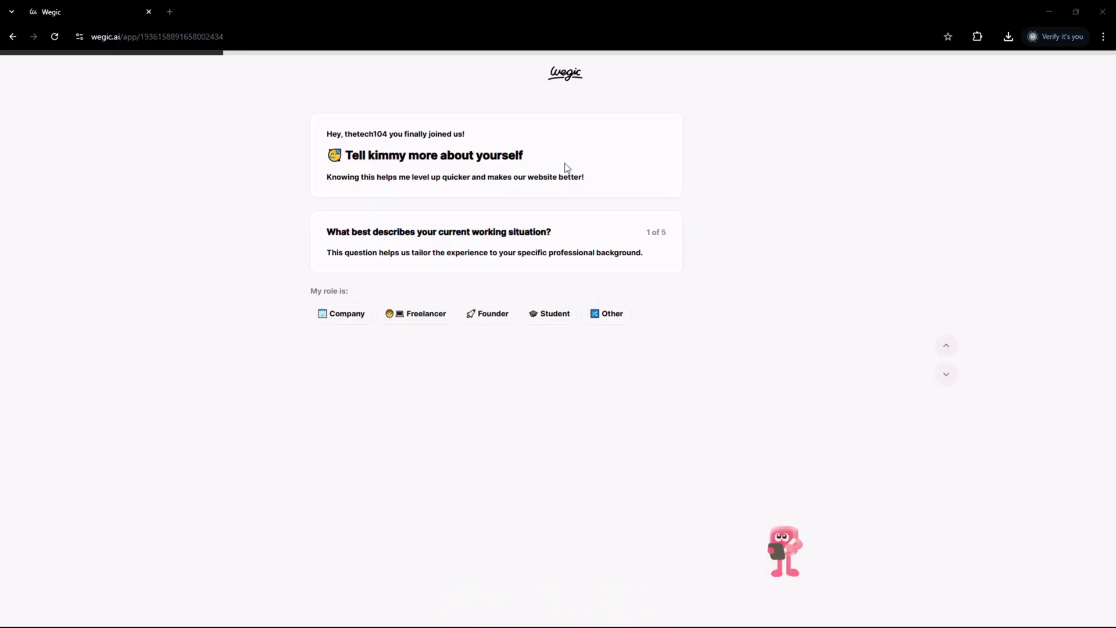
left_click(430, 313)
left_click(464, 291)
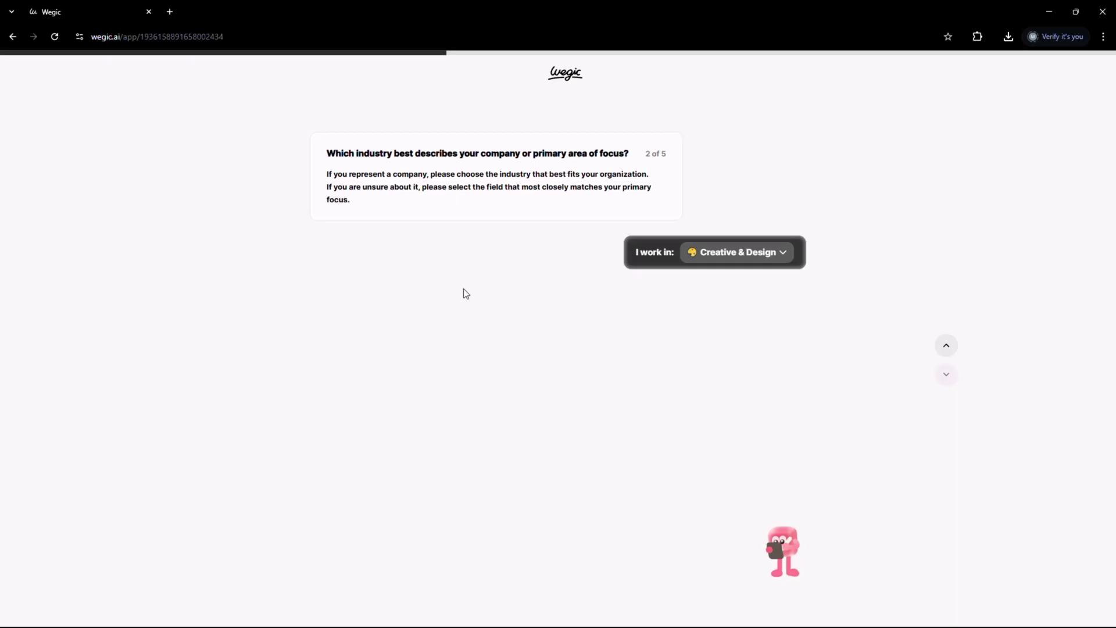
left_click(421, 263)
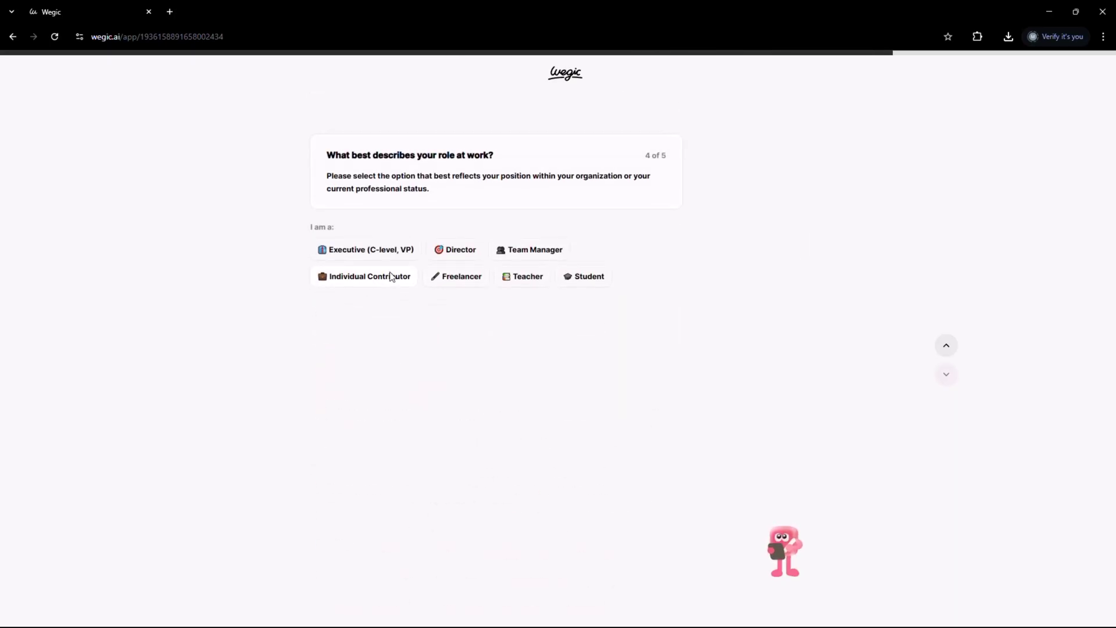
left_click(379, 278)
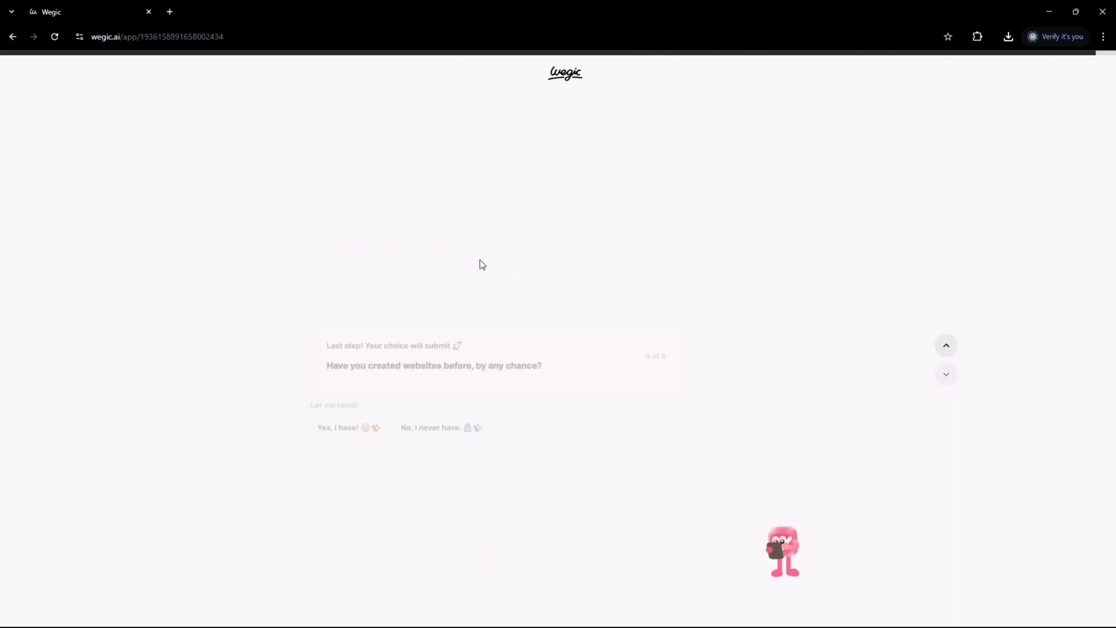
left_click(349, 243)
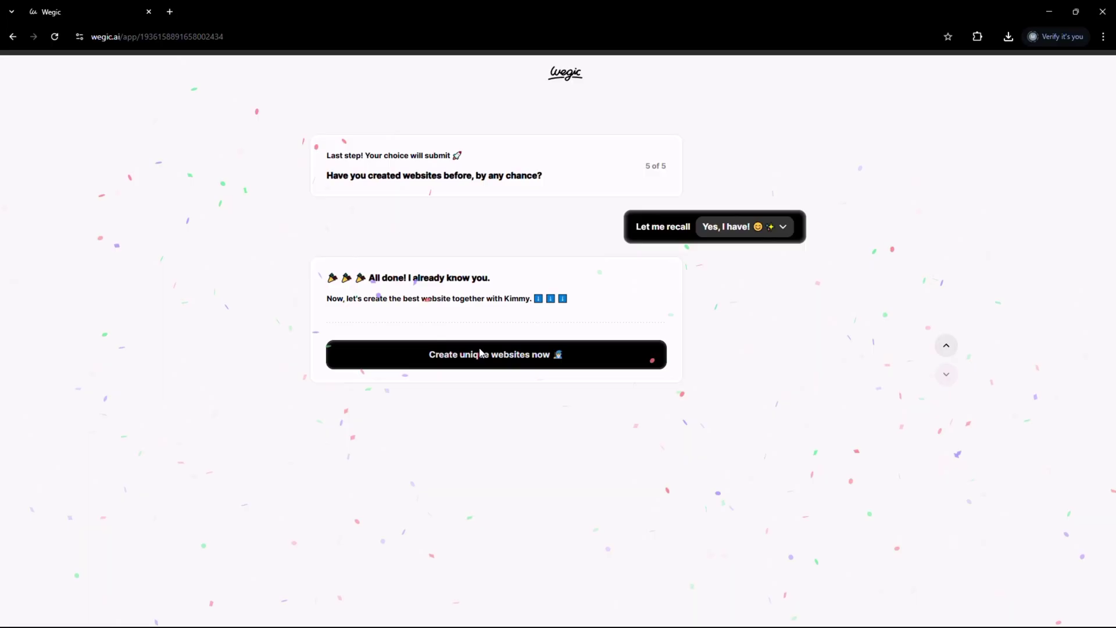
left_click(478, 355)
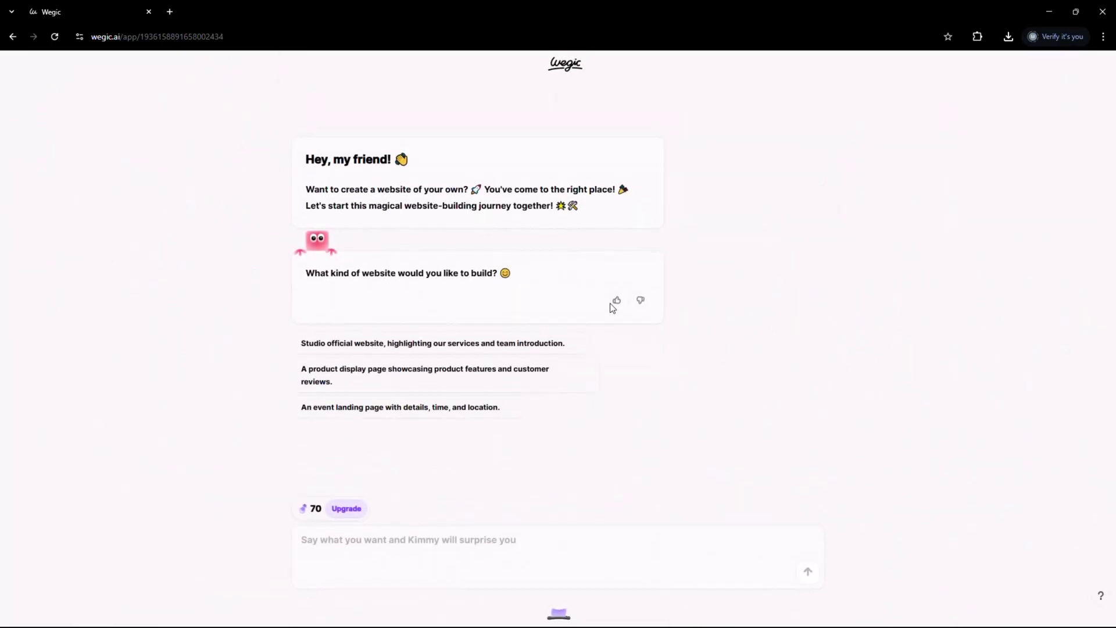
Send the pasted agency-site prompt, choose 'Highlight your team' and 'A mix of all the above', and generate
left_click(475, 540)
type("Create a modern portfolio website for a digital agency with a dark theme and a contact form.")
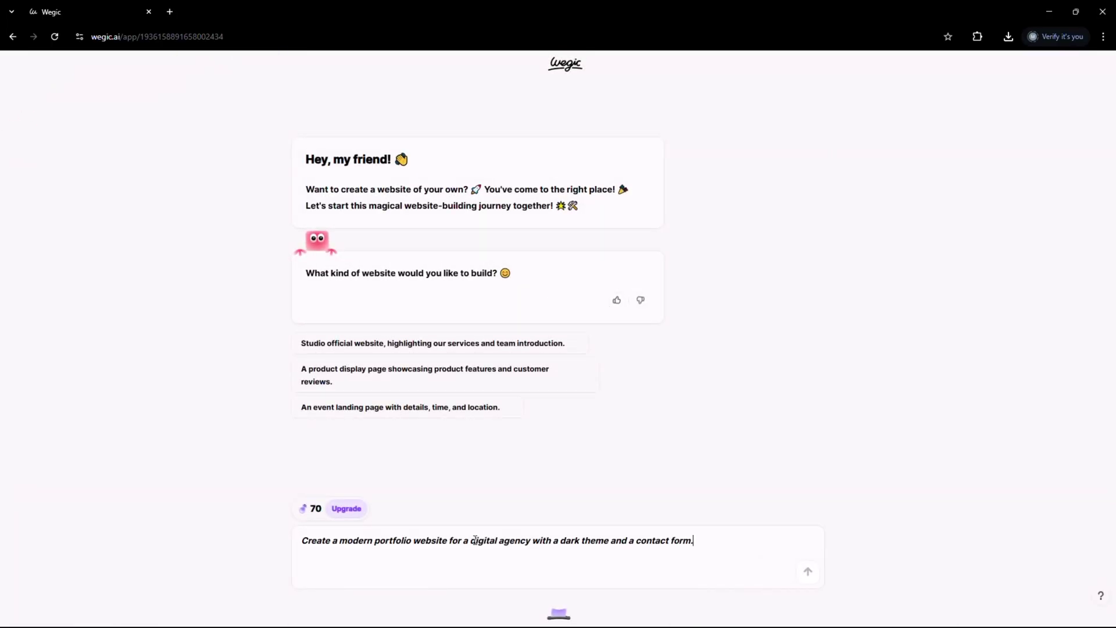
left_click(809, 573)
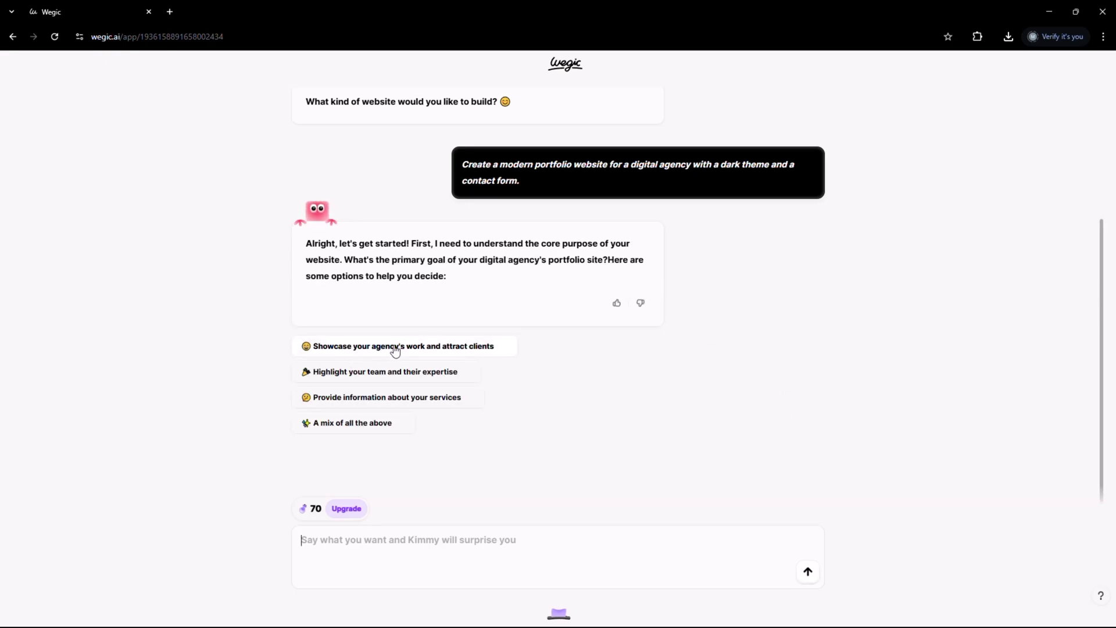
left_click(390, 371)
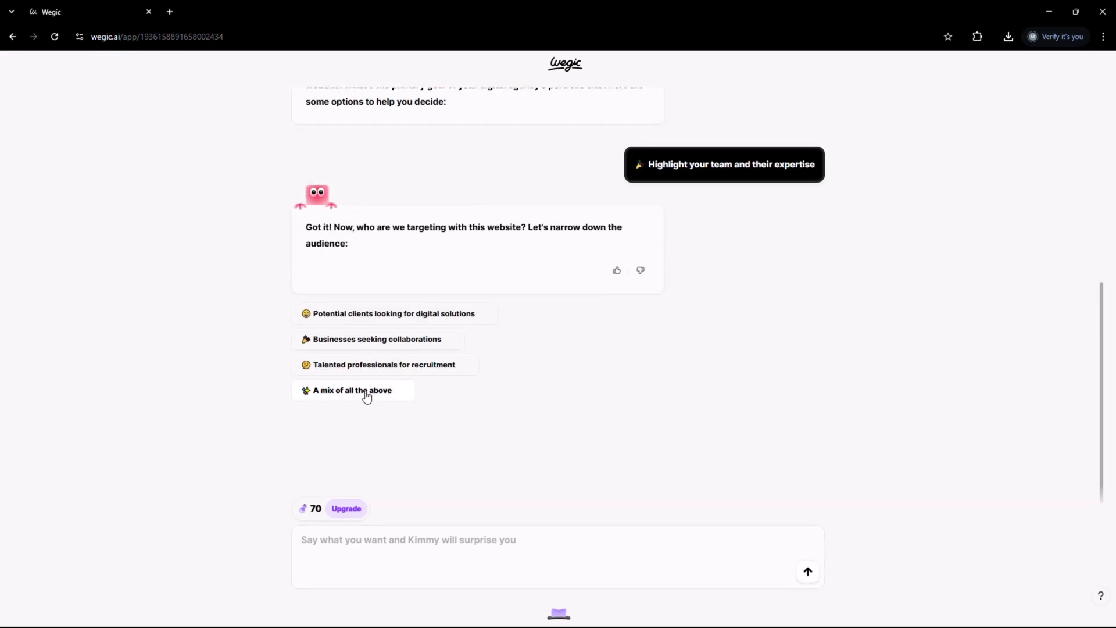
left_click(366, 392)
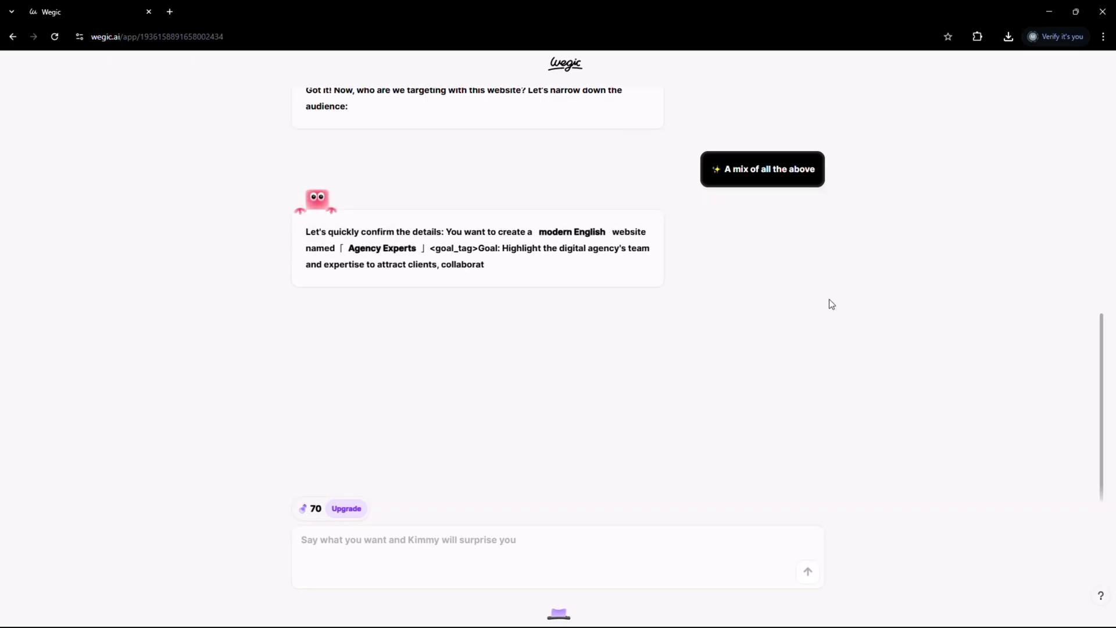
left_click(476, 409)
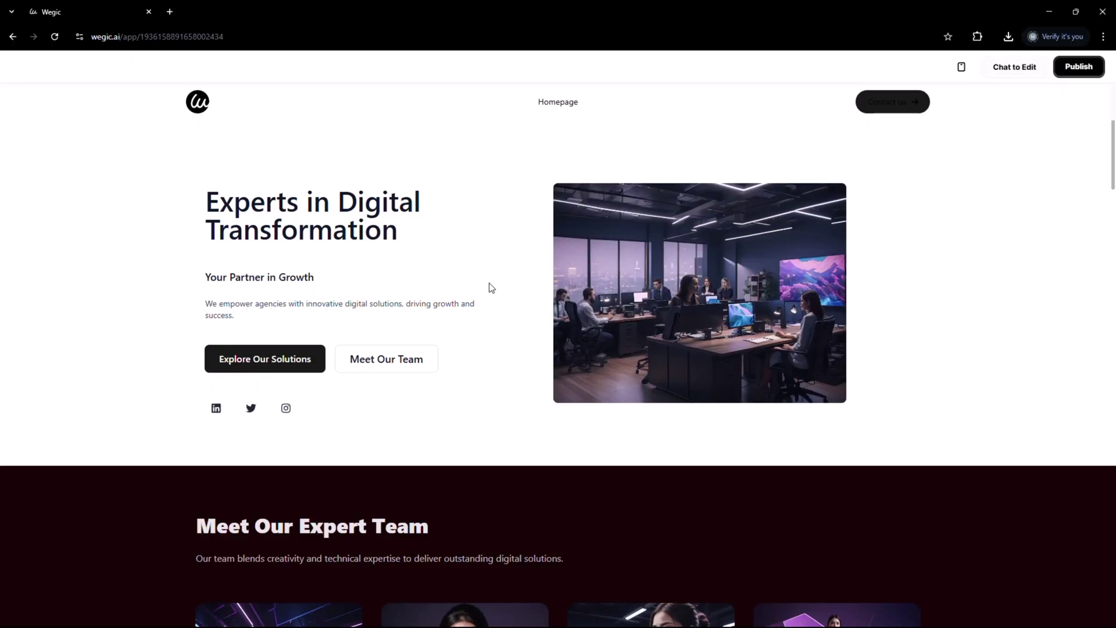
Scroll through the generated Agency Experts preview and close the 'Congrats!' feedback popup
scroll(491, 287, "down", 5)
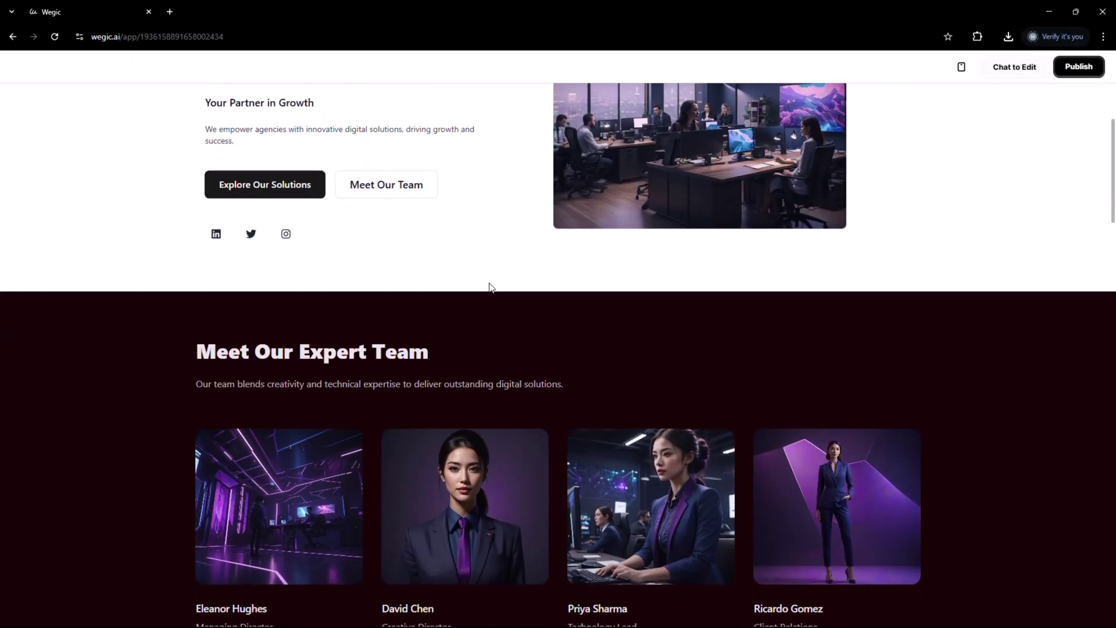
scroll(489, 284, "up", 5)
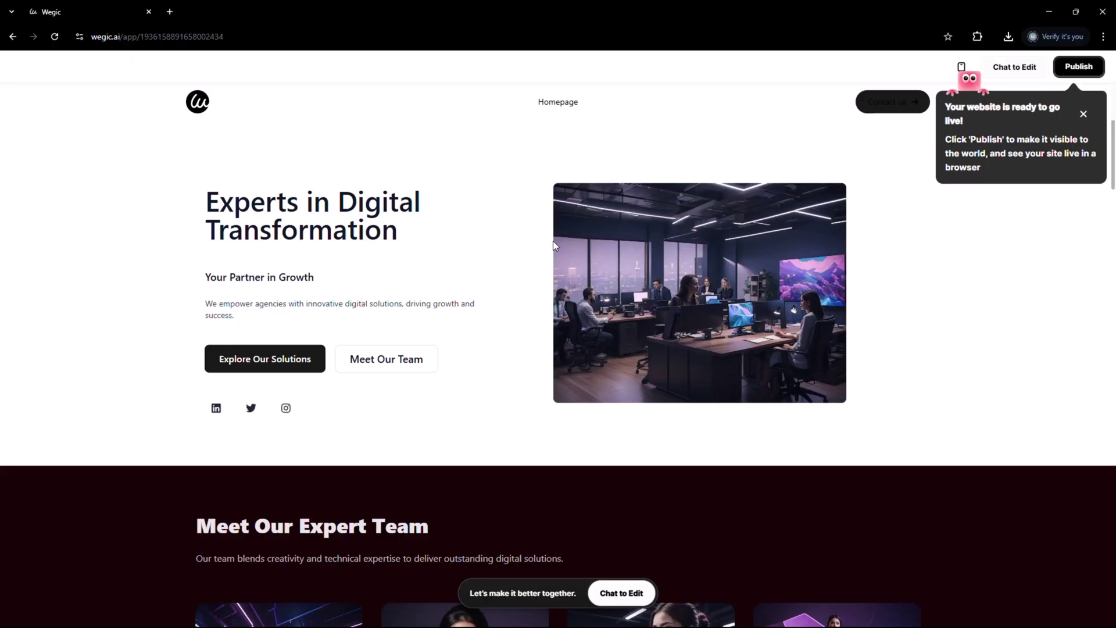
scroll(496, 271, "down", 5)
scroll(496, 271, "down", 4)
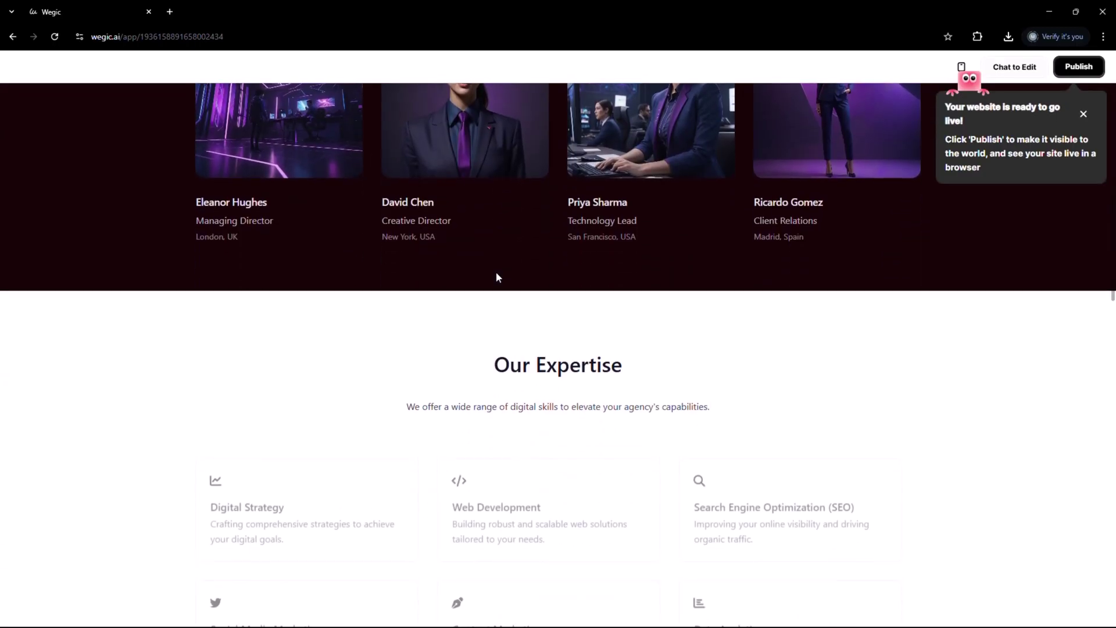
scroll(497, 274, "down", 10)
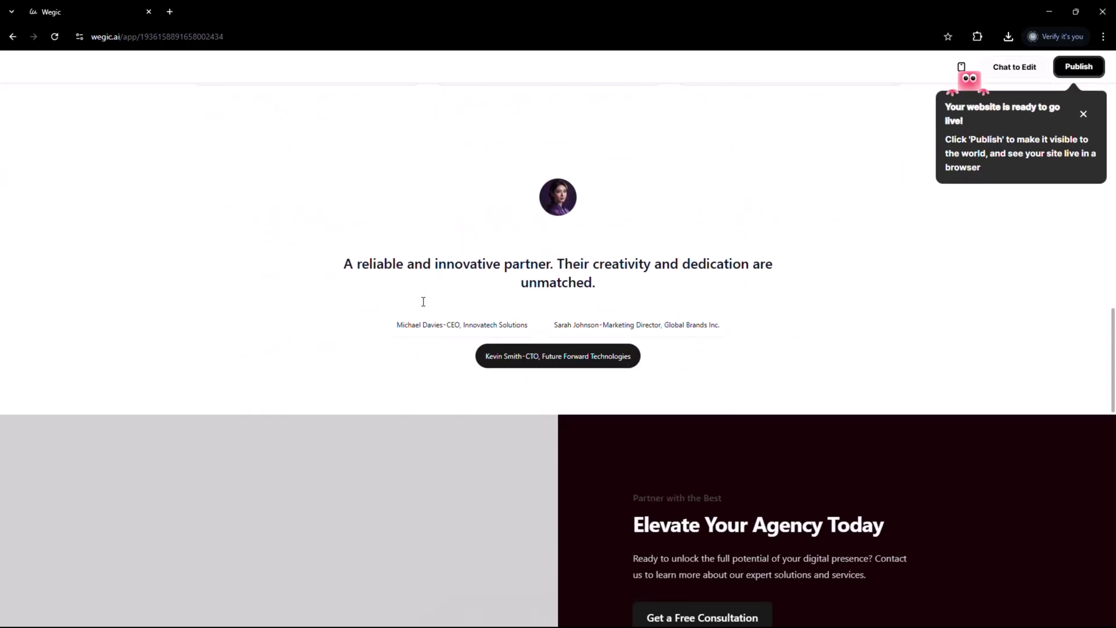
scroll(422, 302, "down", 9)
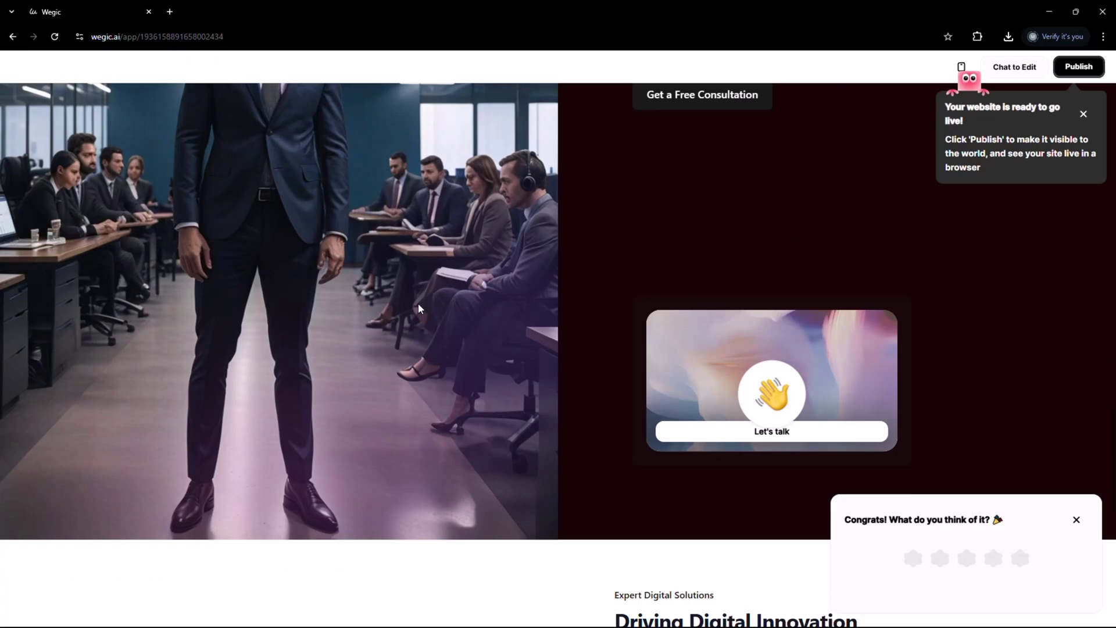
scroll(419, 306, "down", 9)
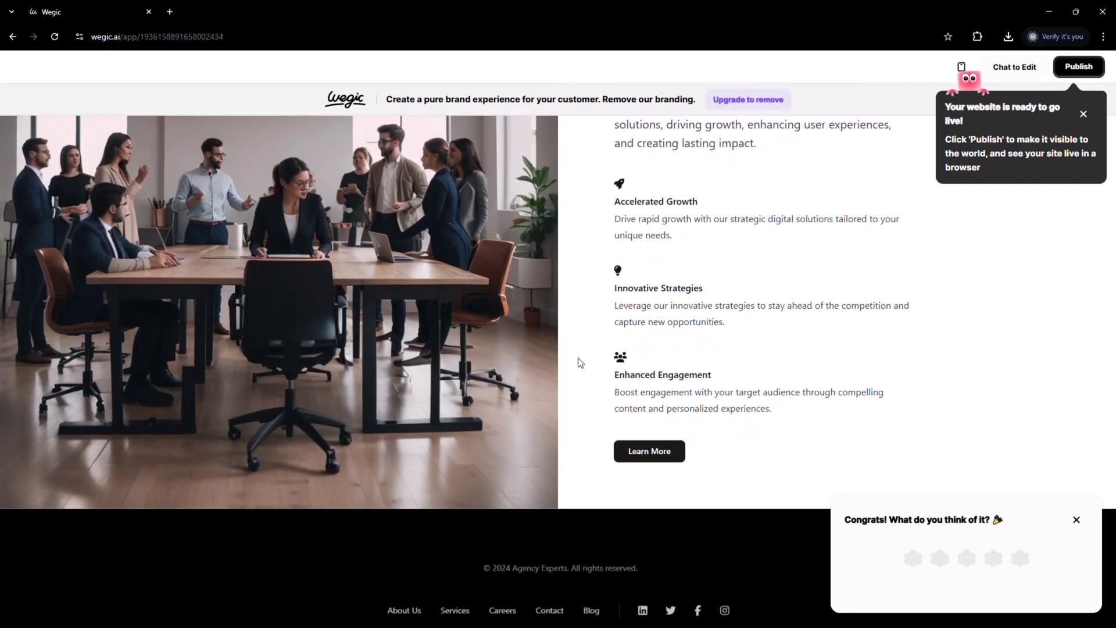
scroll(622, 364, "down", 1)
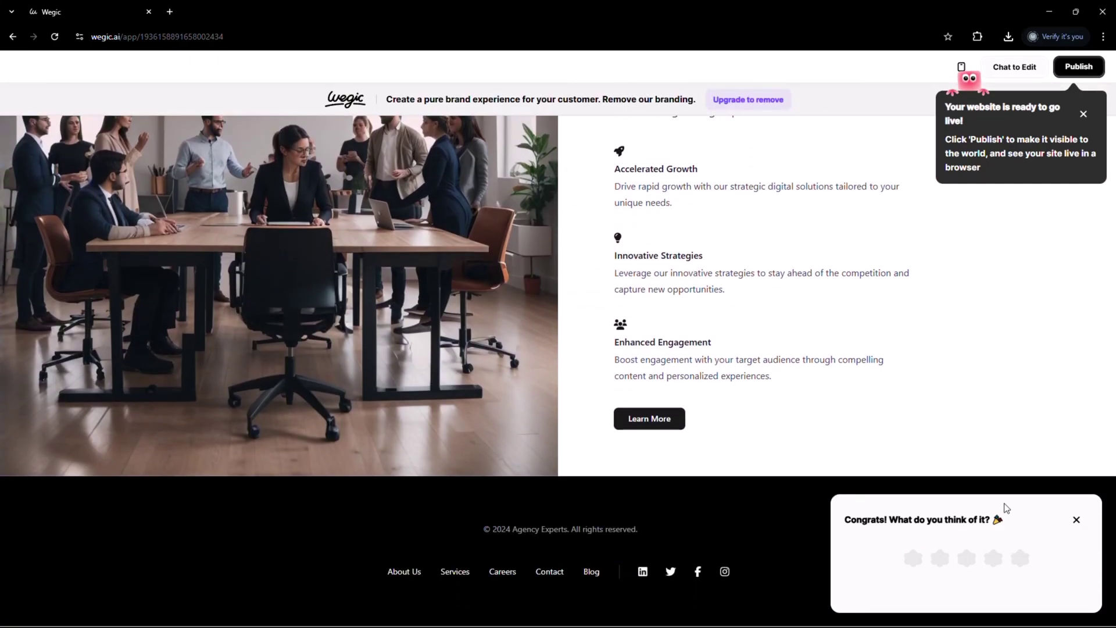
left_click(1078, 522)
scroll(744, 500, "up", 6)
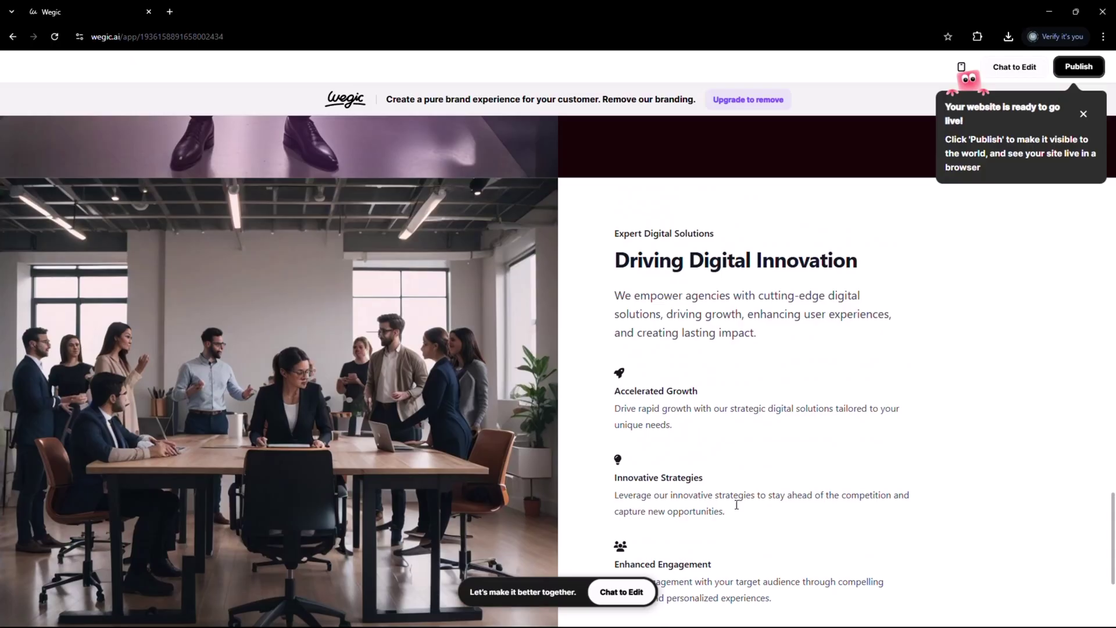
scroll(756, 459, "up", 8)
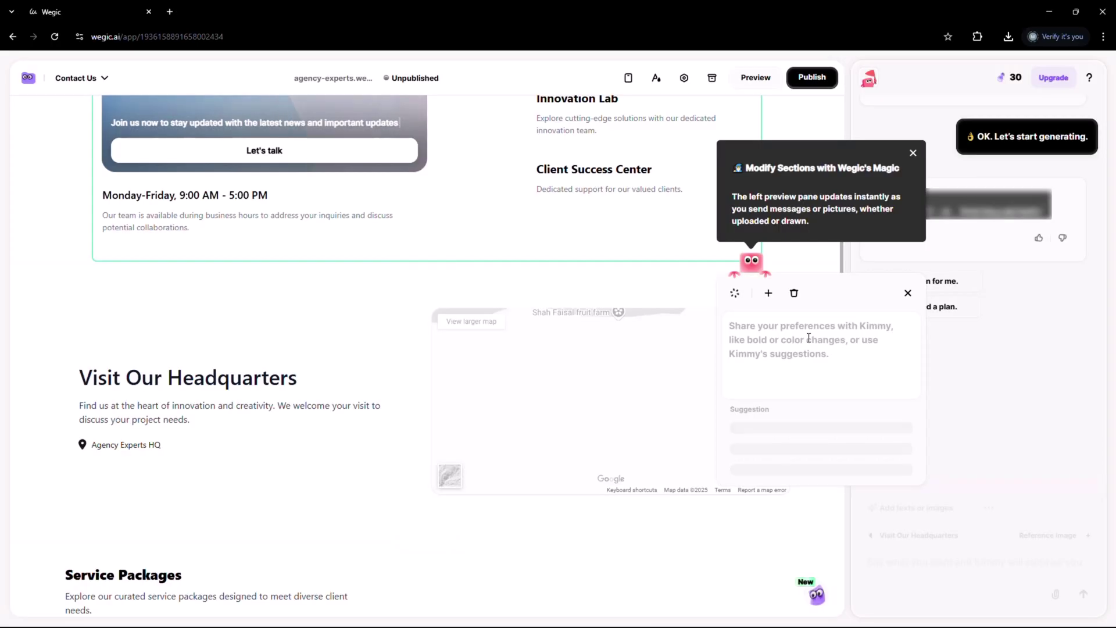
Ask Kimmy for a 'Shop Laptop image' in the contact section, then browse and close the component list
type("Shopw")
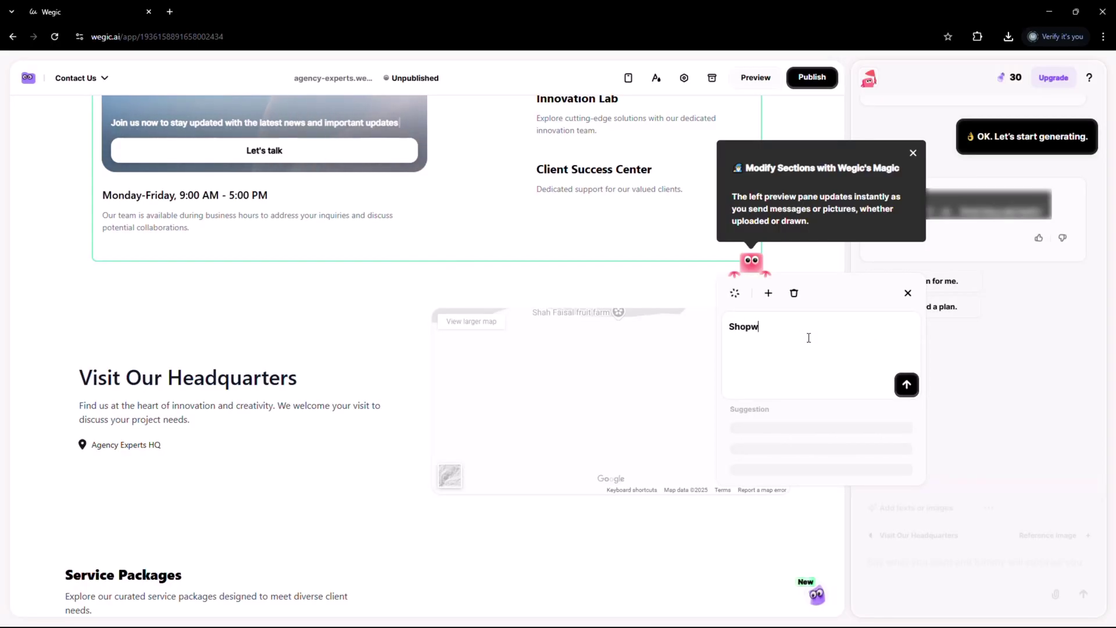
type(" Laptop")
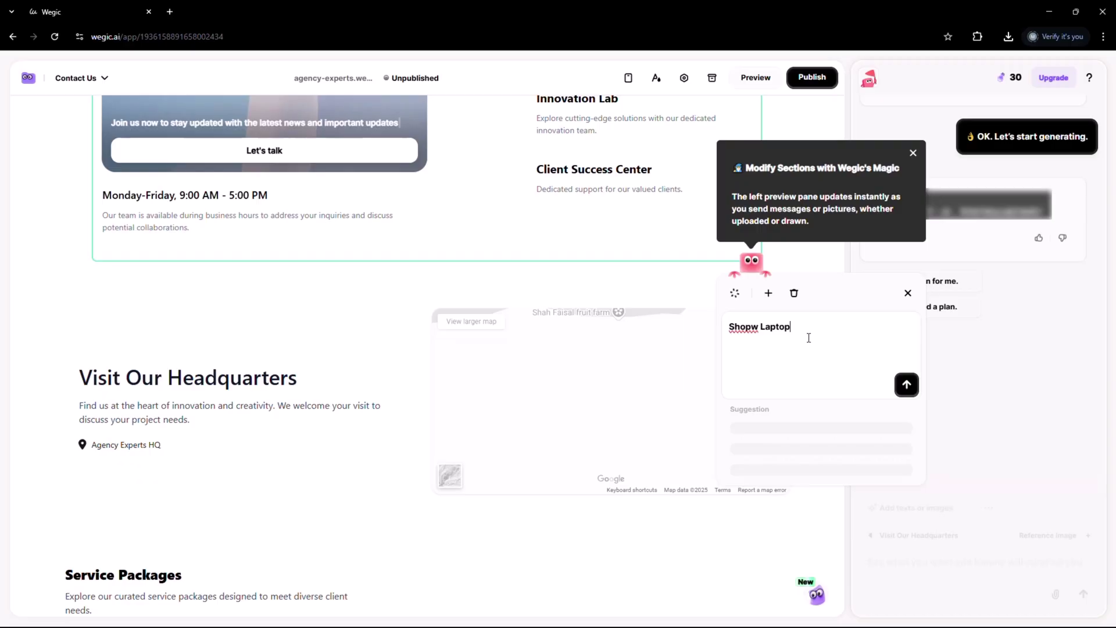
type(" image")
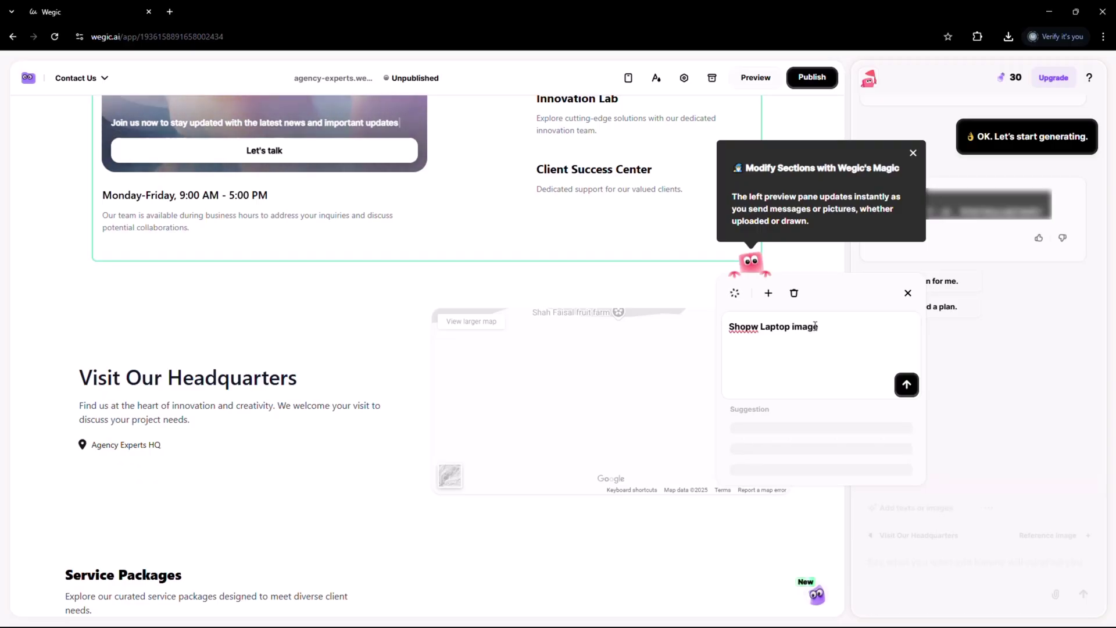
left_click(759, 327)
key("BackSpace")
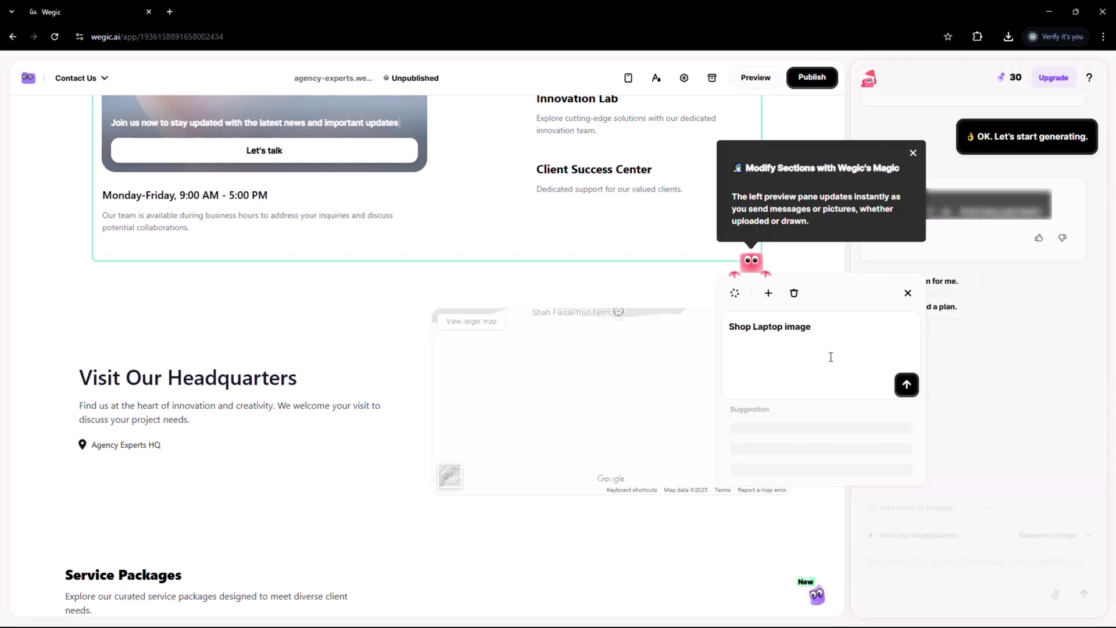
left_click(907, 384)
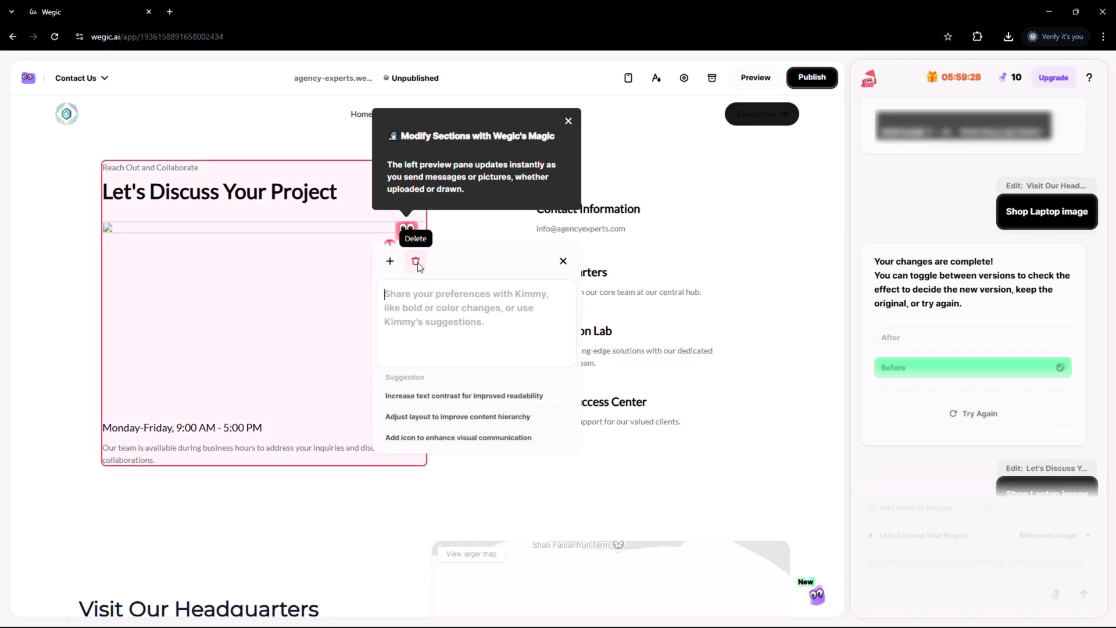
left_click(391, 263)
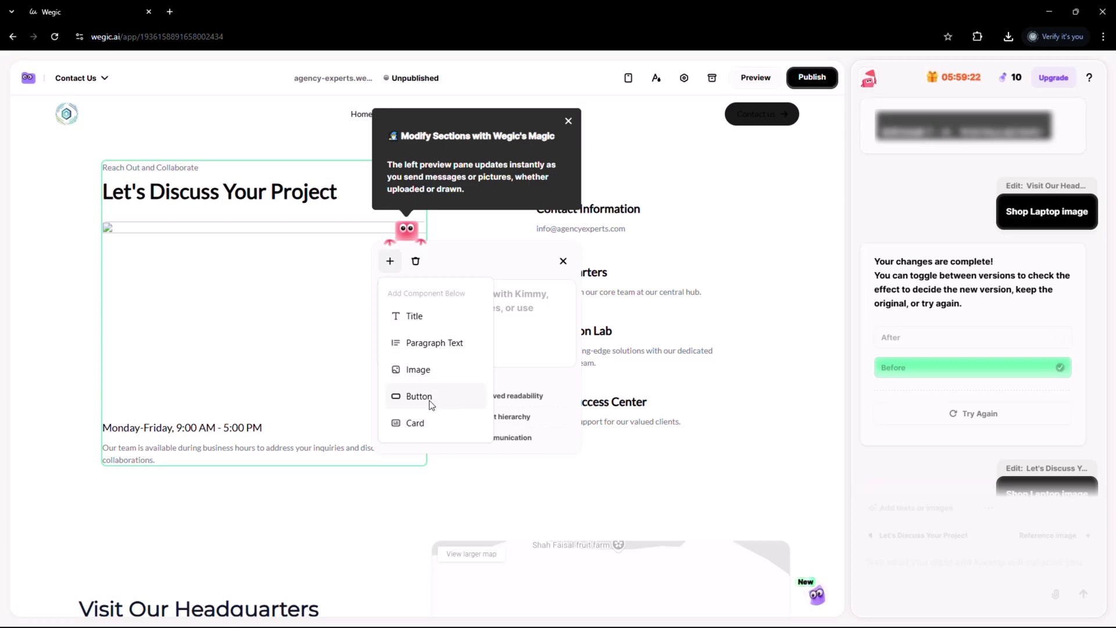
left_click(443, 372)
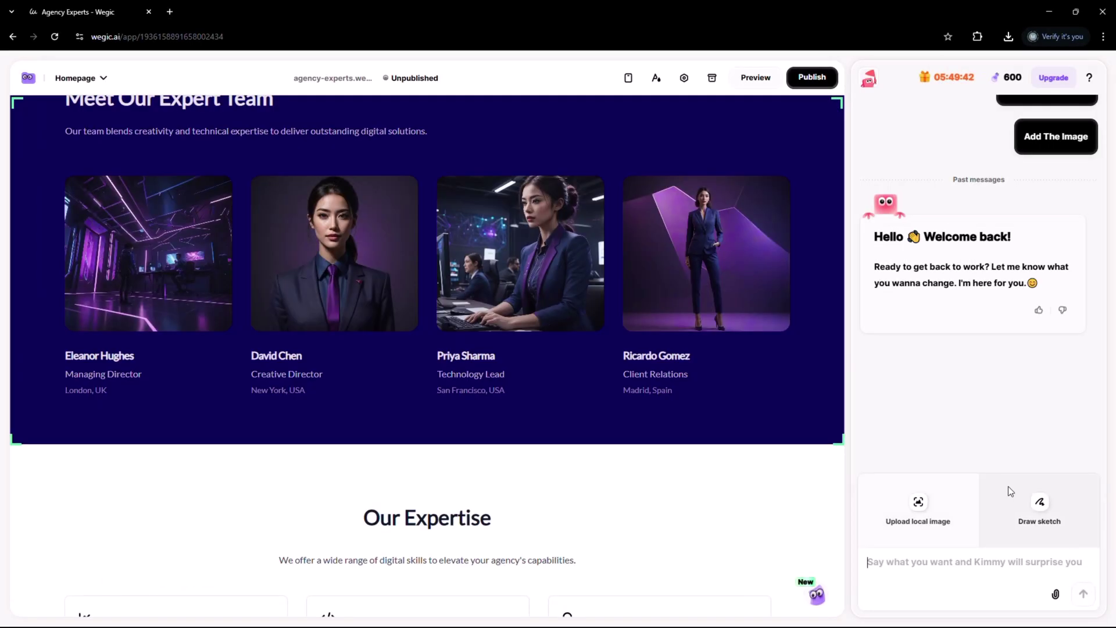
Draw a rectangle sketch, save it as the section reference, and preview it full size
left_click(1033, 494)
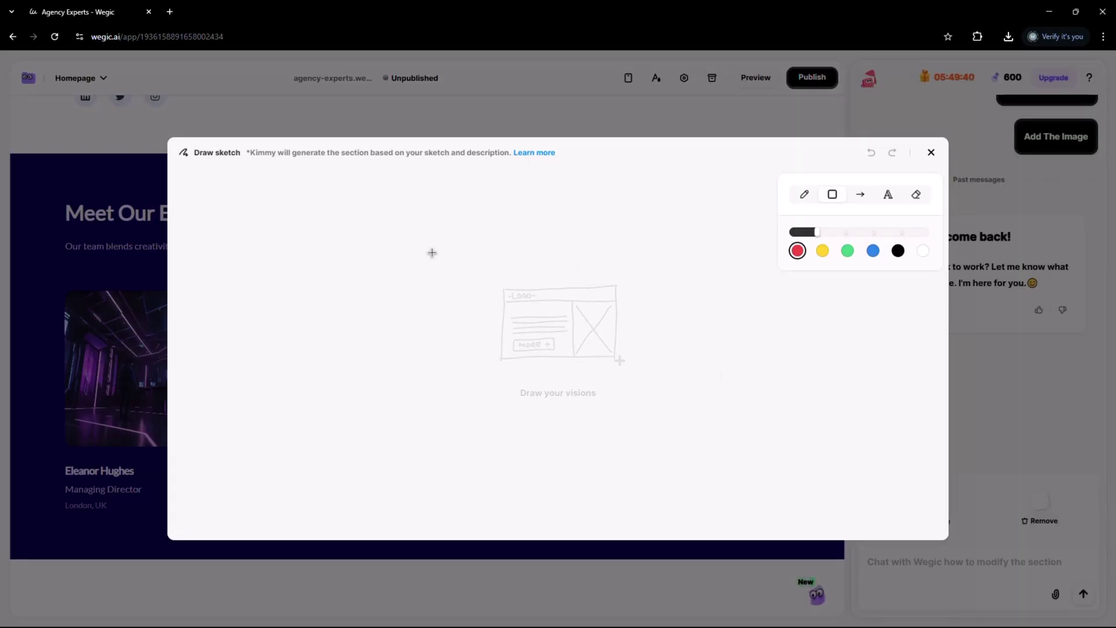
left_click_drag(274, 222, 684, 459)
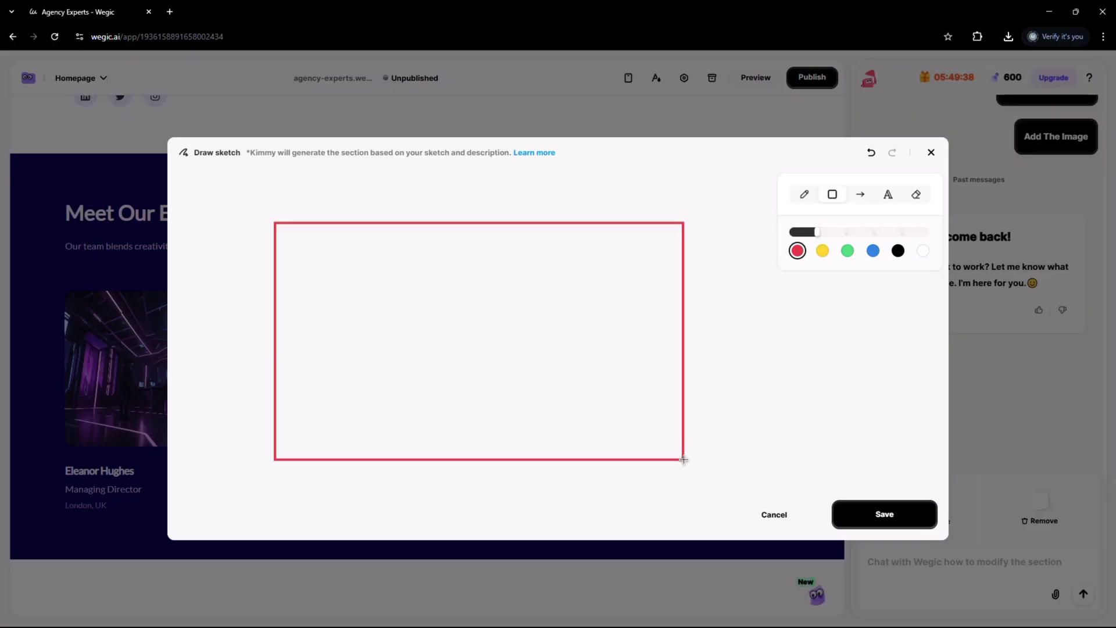
left_click(892, 521)
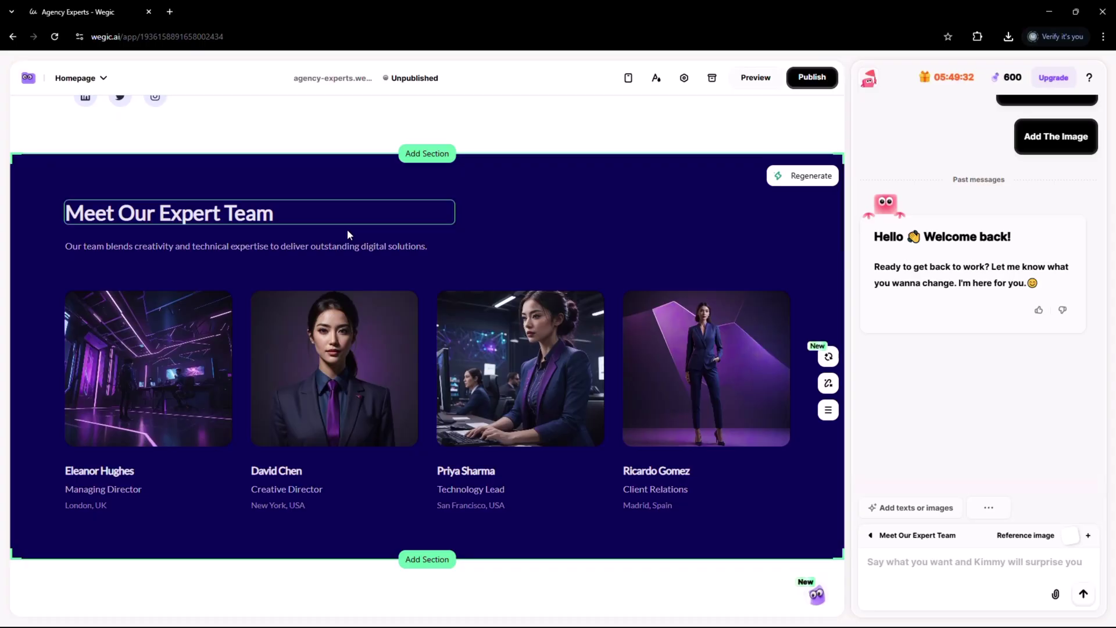
left_click(1032, 533)
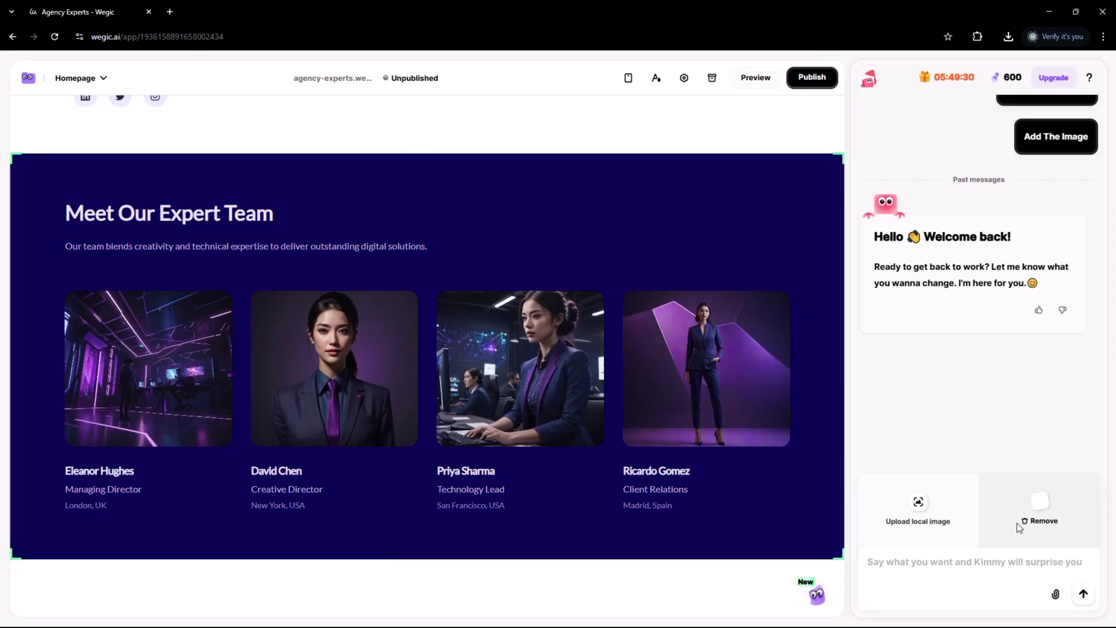
left_click(1041, 502)
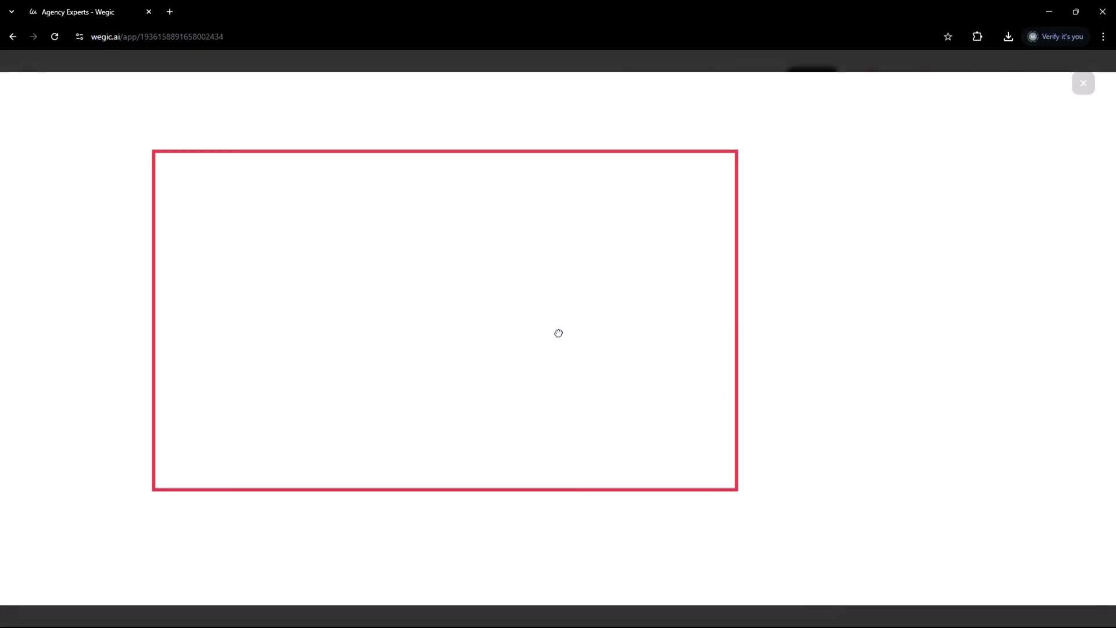
left_click(1083, 83)
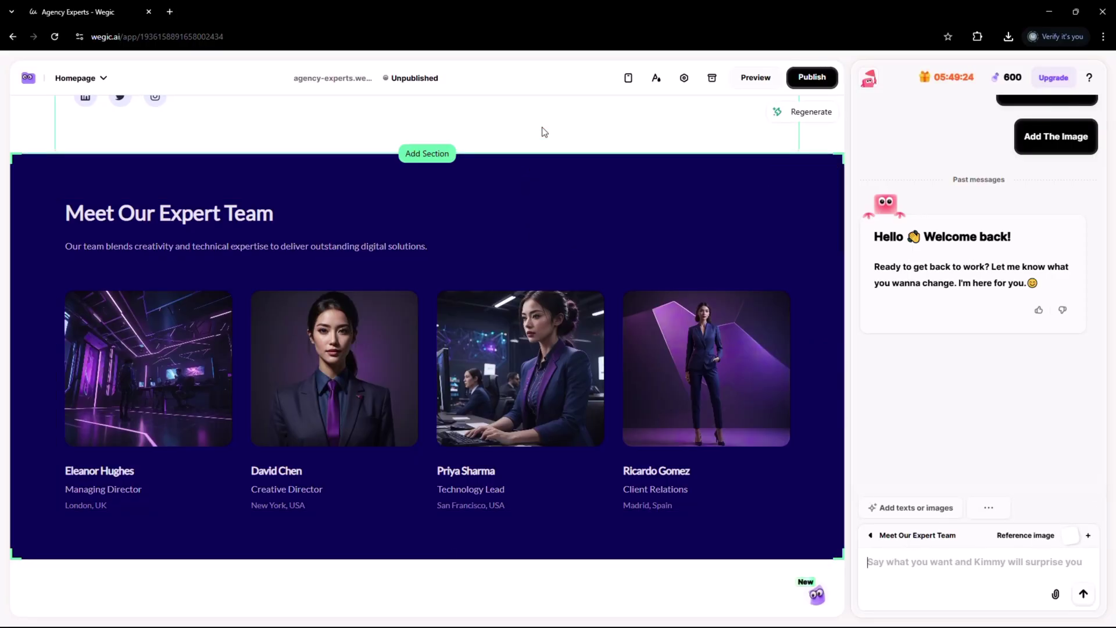
Attach the YouTube link to the chat with Mute and Loop enabled
scroll(584, 337, "up", 10)
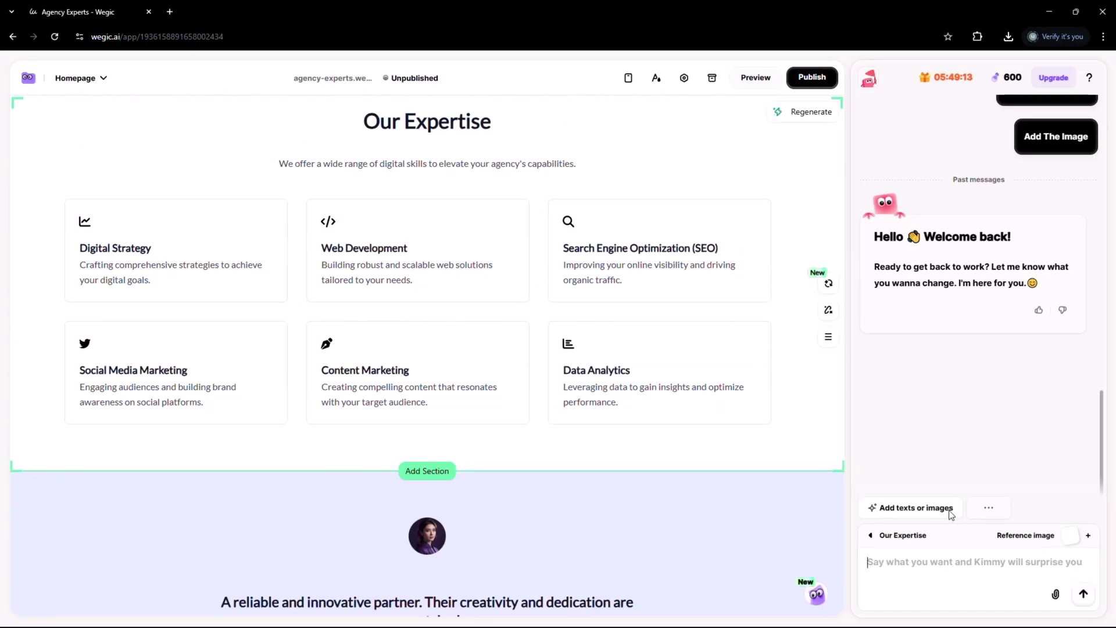
left_click(989, 508)
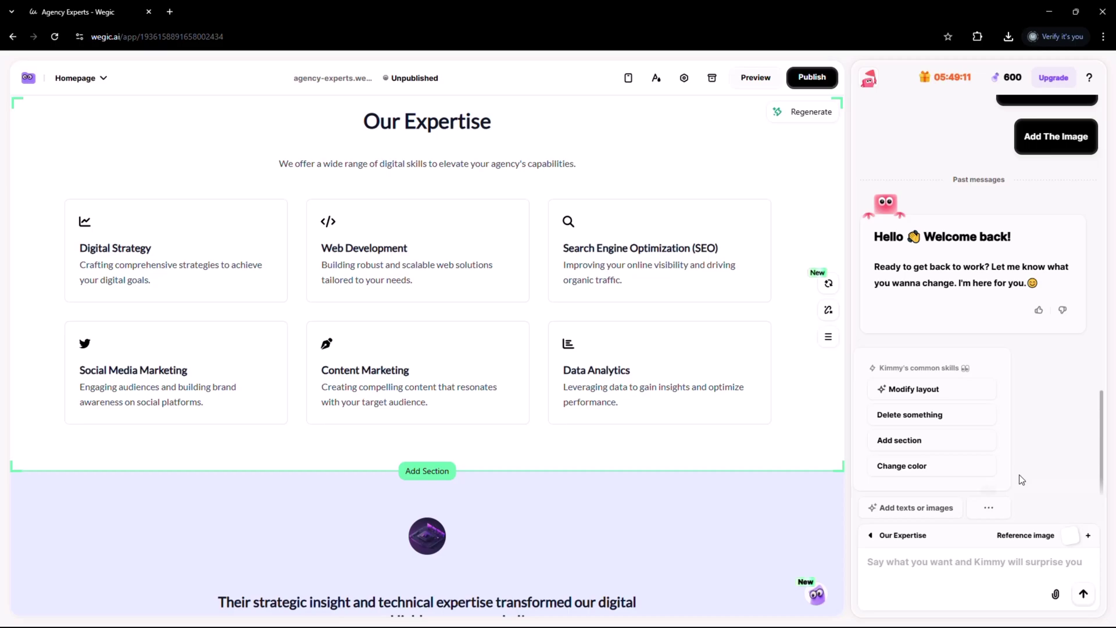
left_click(1057, 596)
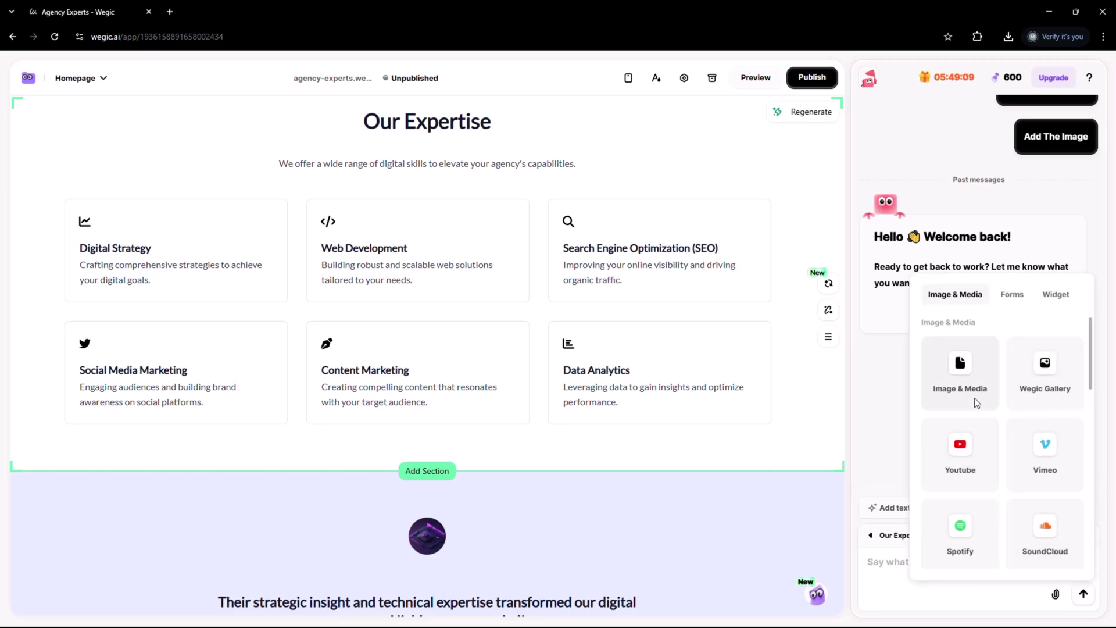
left_click(1022, 300)
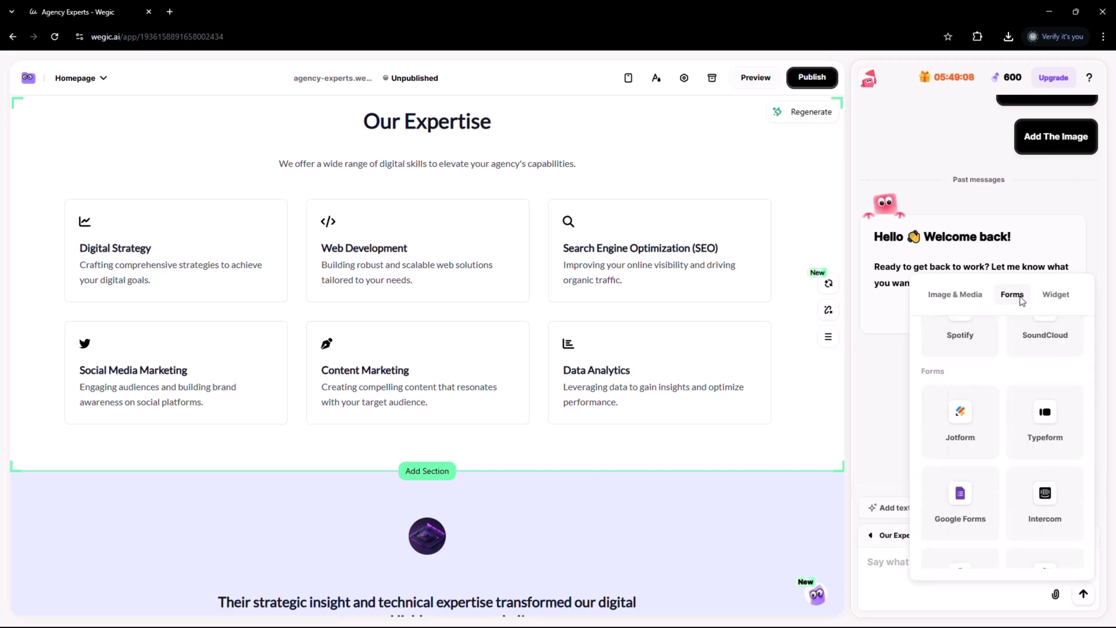
left_click(1056, 300)
left_click(1003, 297)
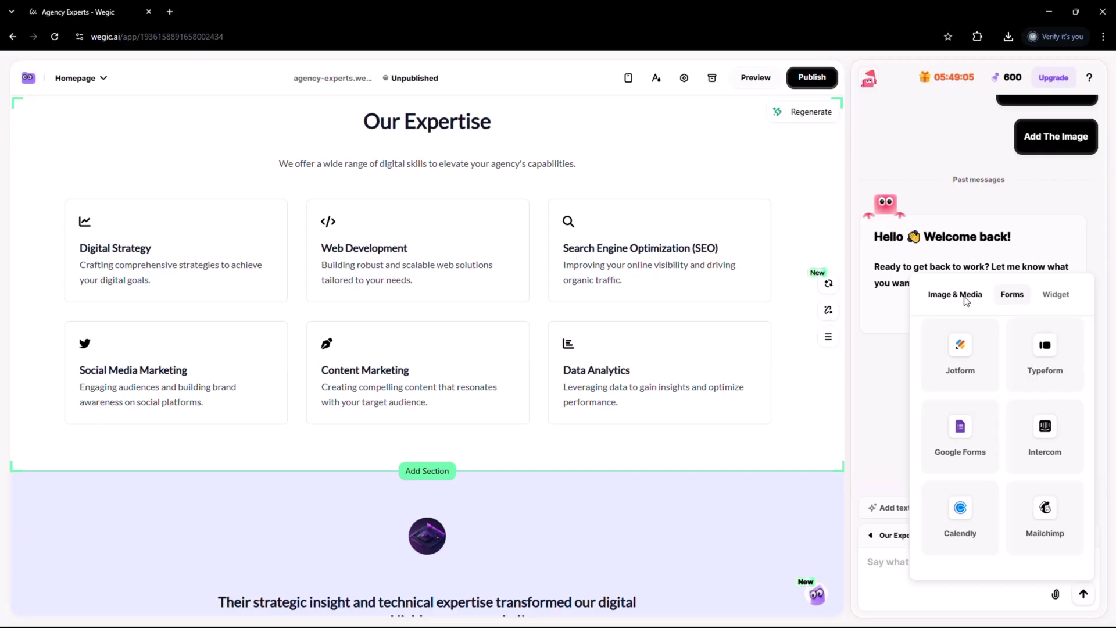
left_click(956, 303)
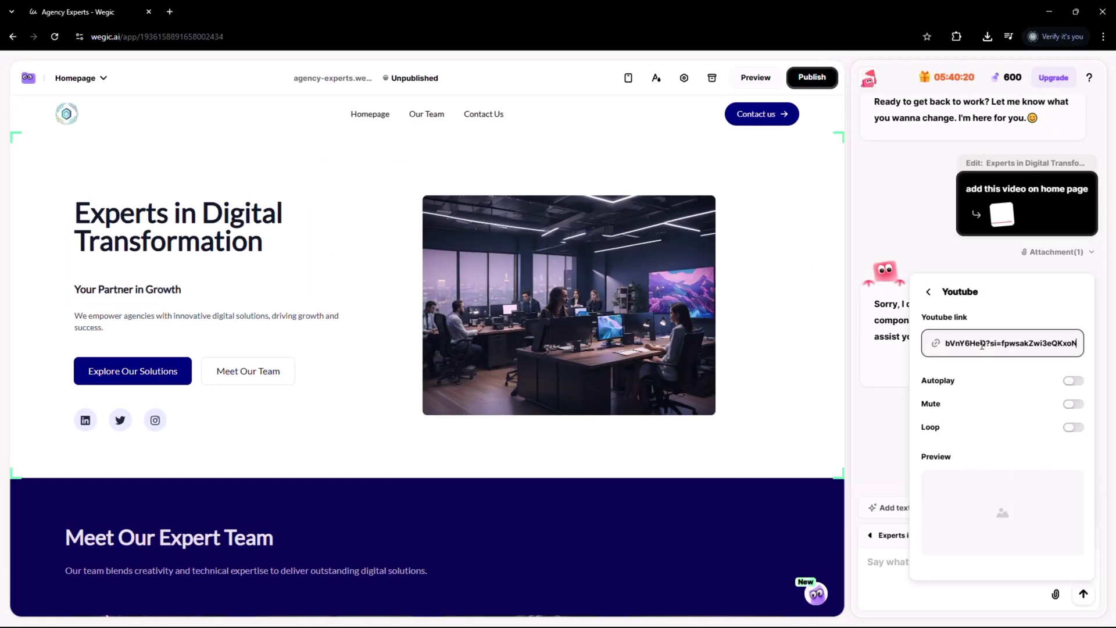
left_click(1073, 409)
left_click(1074, 402)
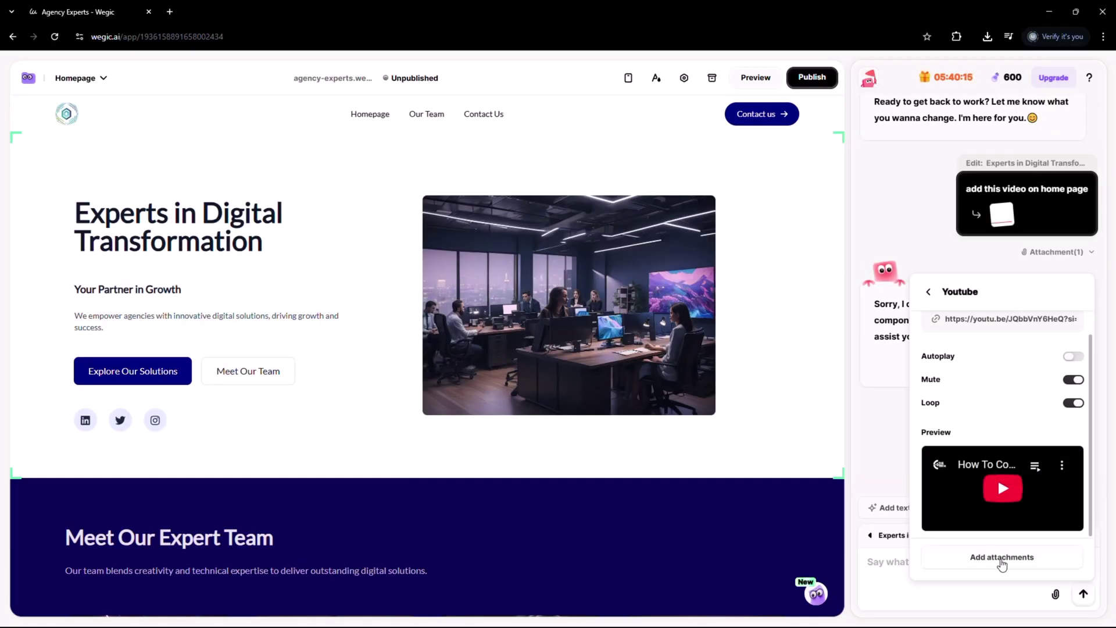
left_click(1001, 560)
Send 'add this video on home page' to Kimmy and confirm with 'yes'
type("add this video on home page")
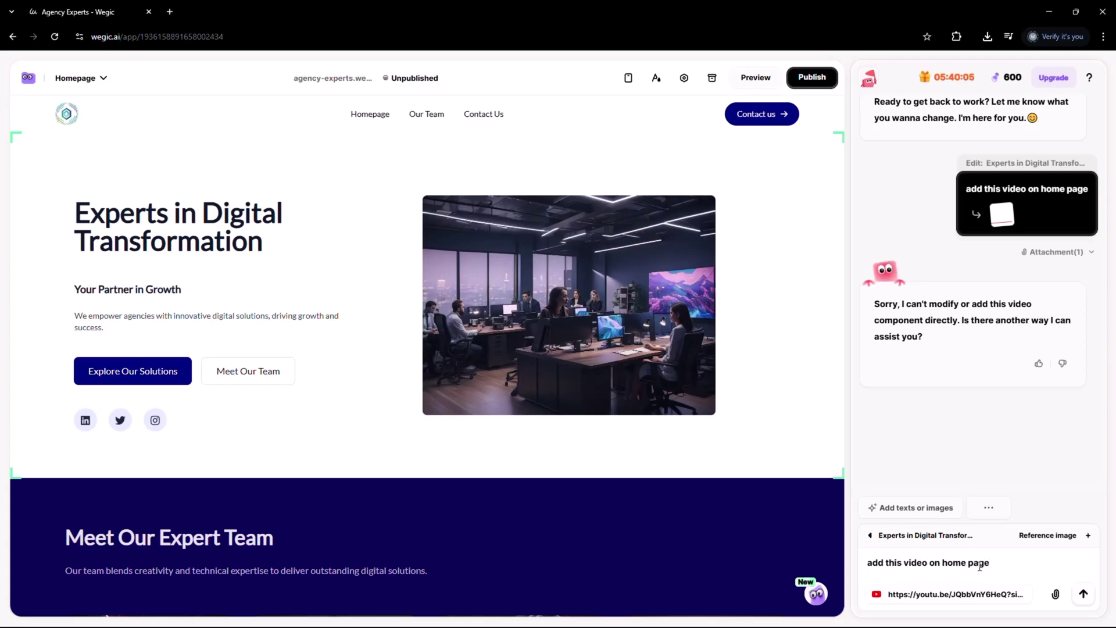
triple_click(979, 567)
left_click(1083, 593)
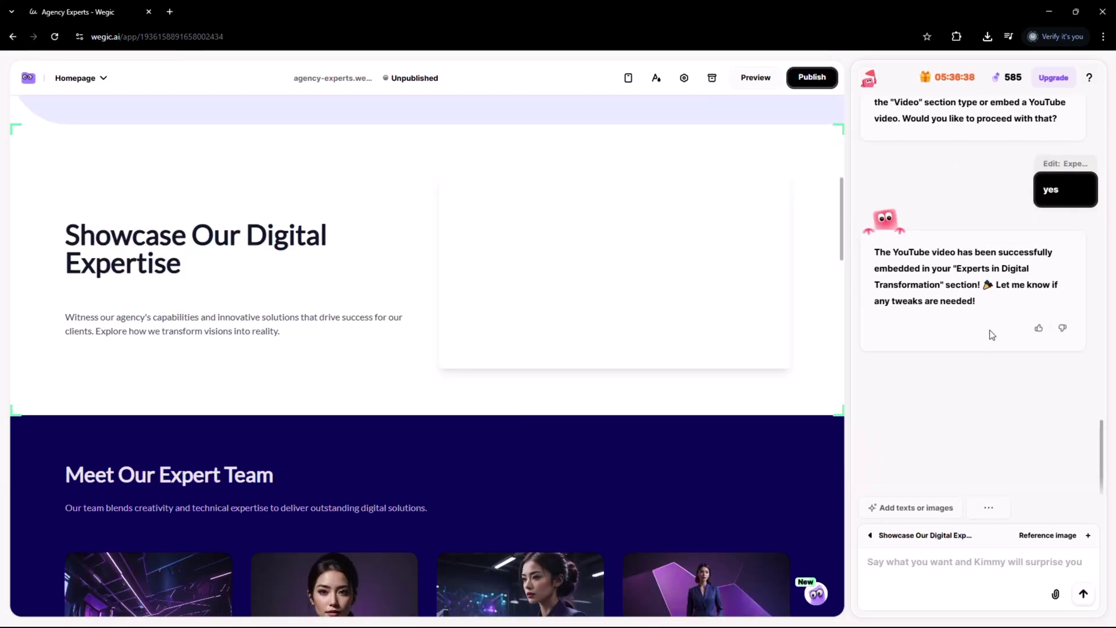
left_click(944, 561)
type("yes")
key("Return")
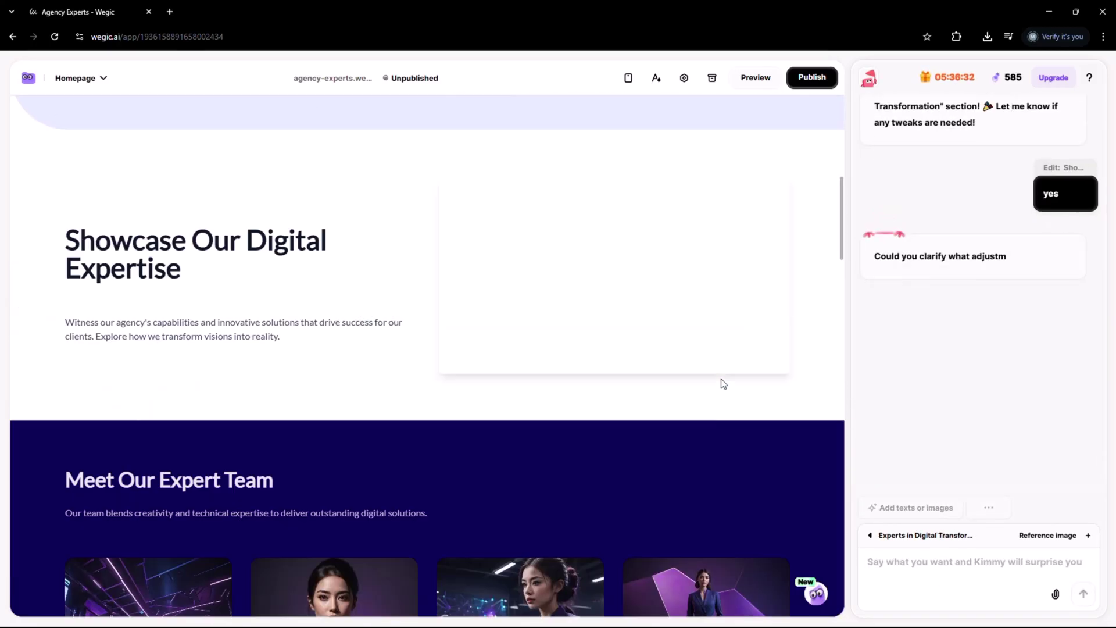
scroll(721, 379, "up", 2)
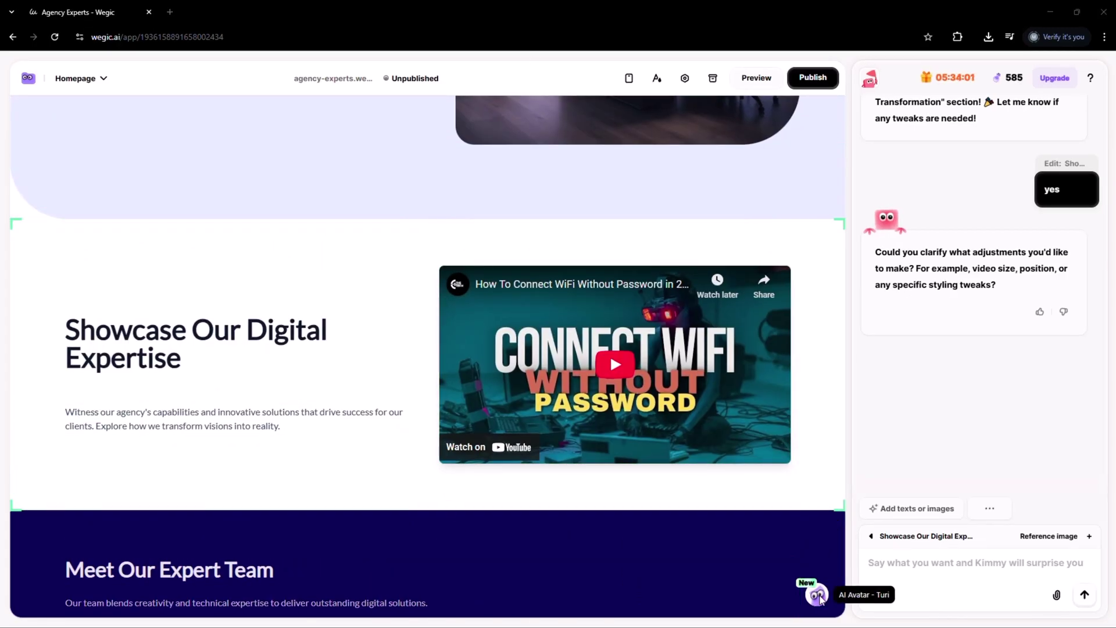
Step through the Turi AI avatar setup guide from file download to the embed code step
left_click(820, 598)
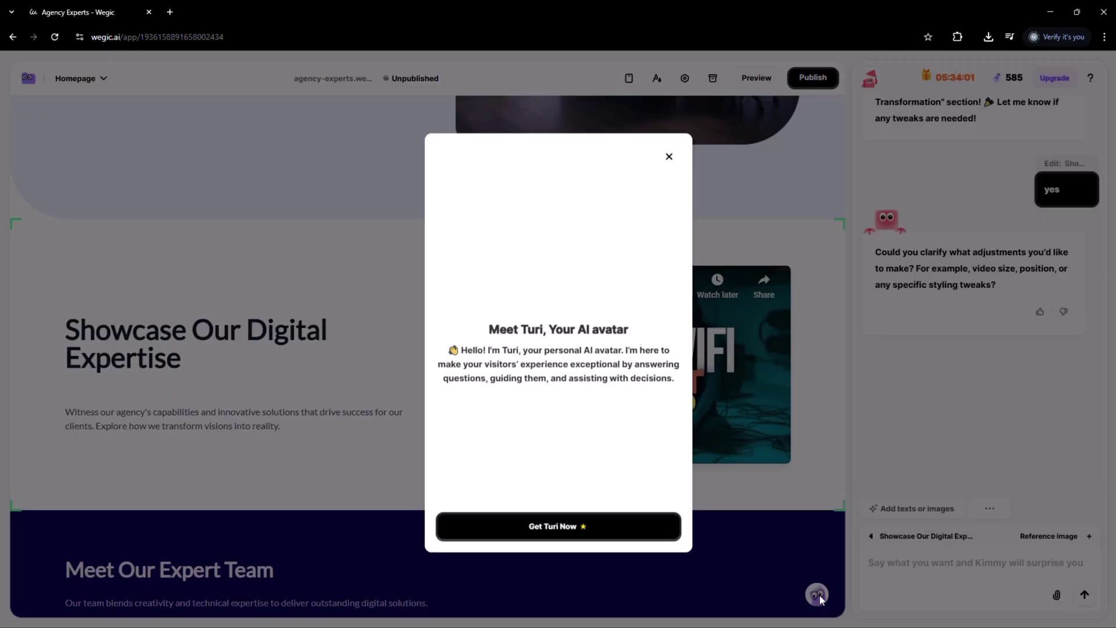
left_click(572, 516)
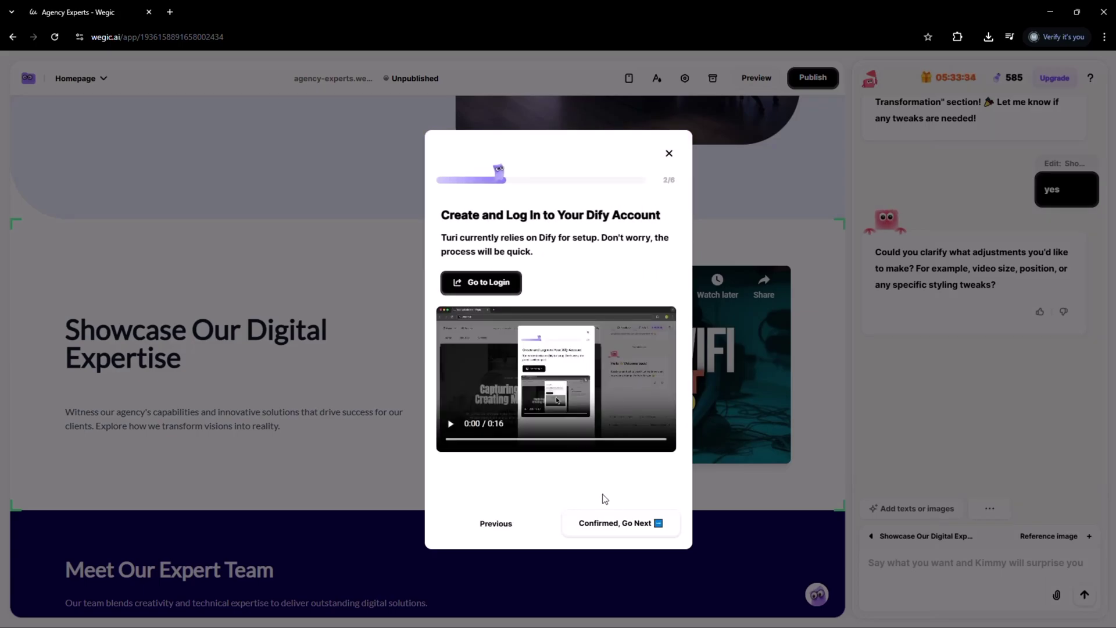
left_click(621, 524)
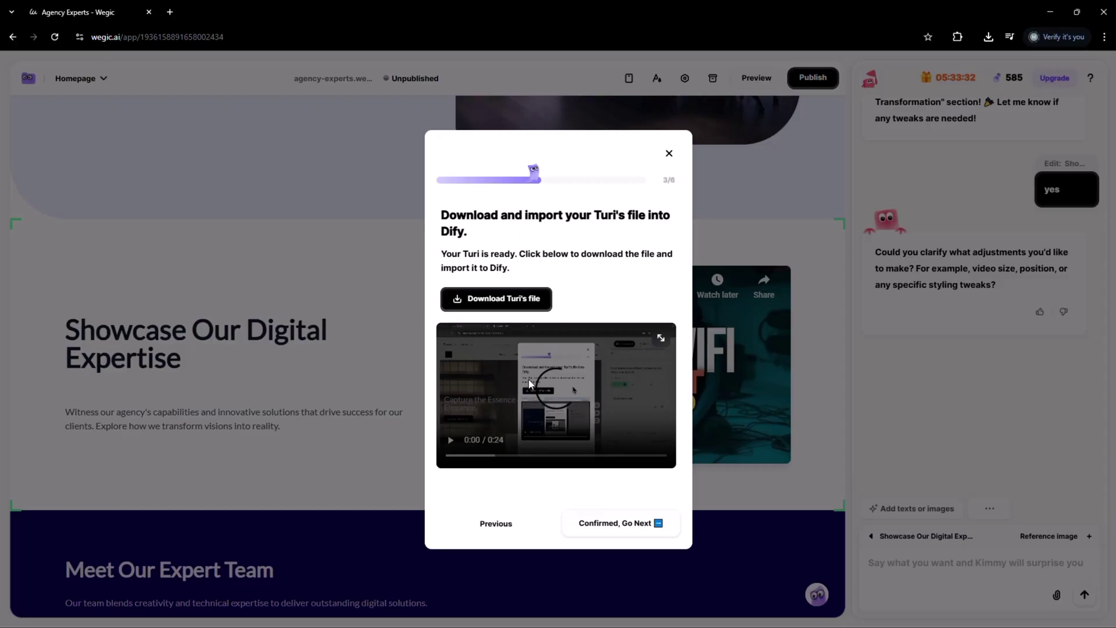
left_click(615, 527)
scroll(608, 439, "down", 2)
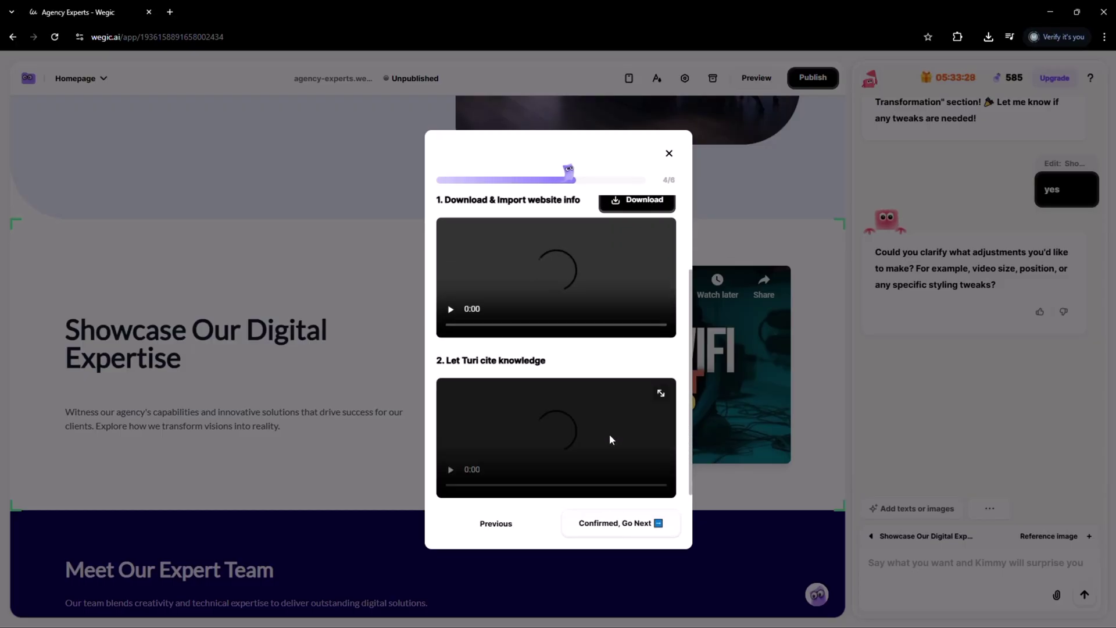
scroll(610, 436, "up", 2)
scroll(610, 436, "down", 2)
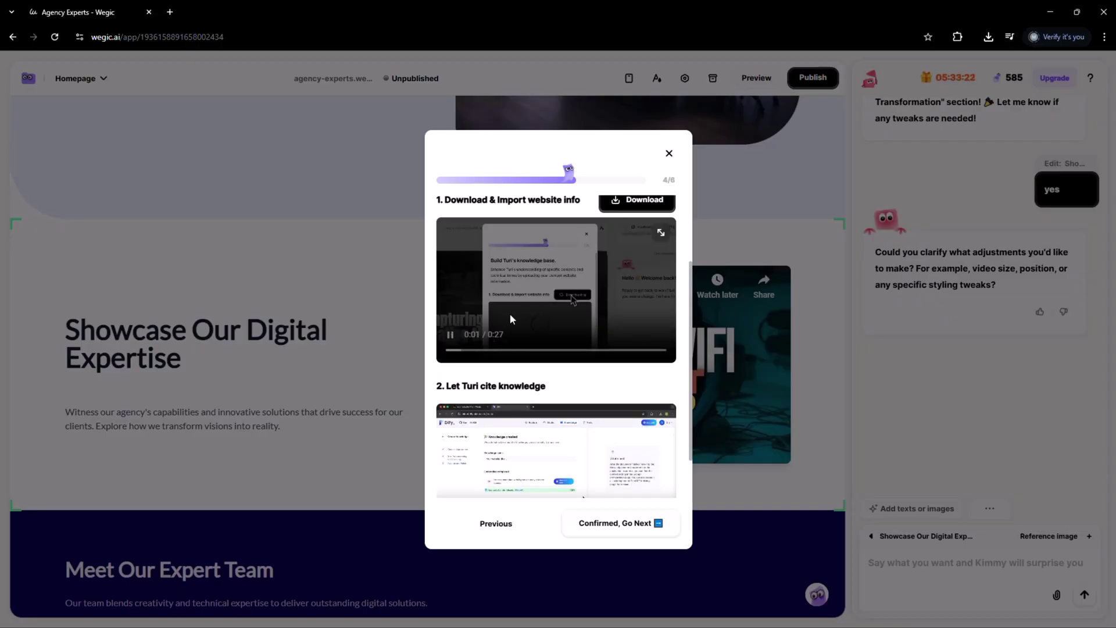
scroll(467, 432, "down", 1)
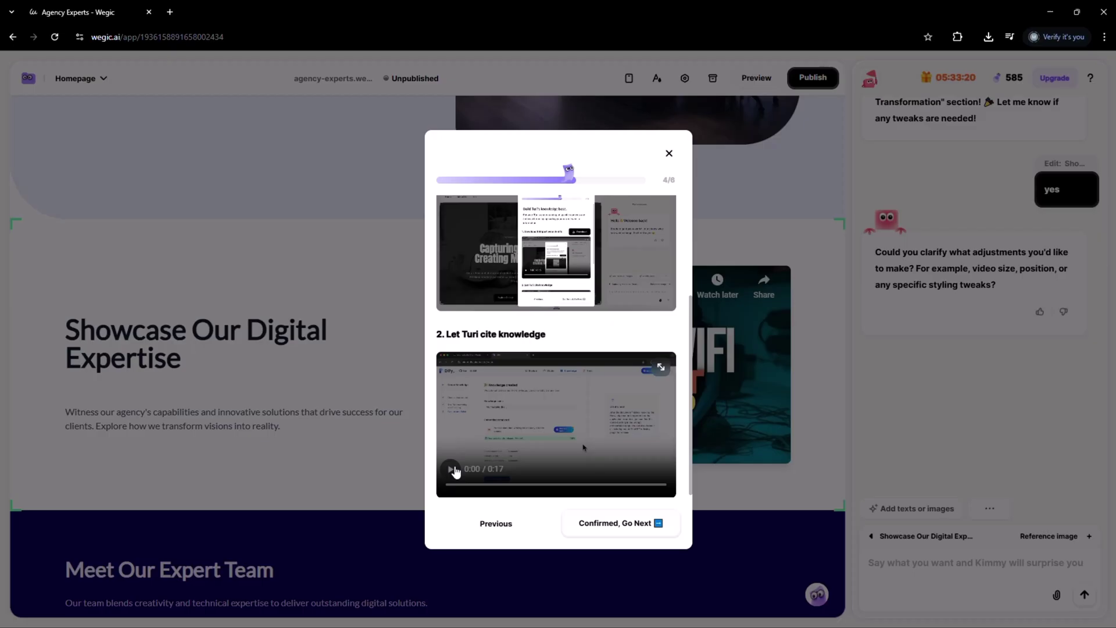
left_click(640, 521)
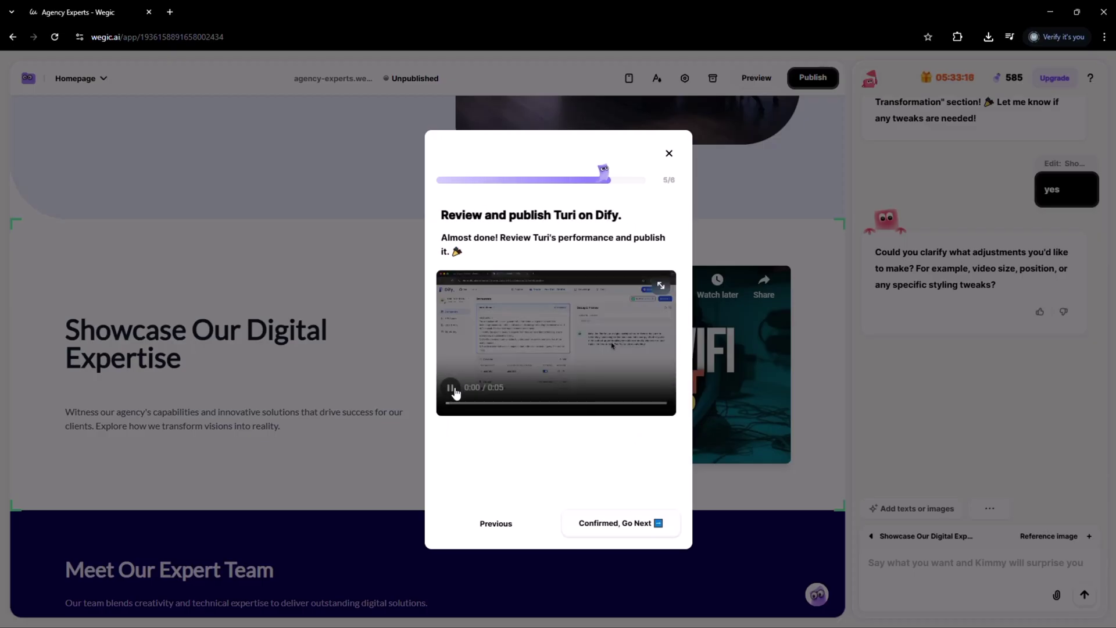
left_click(650, 527)
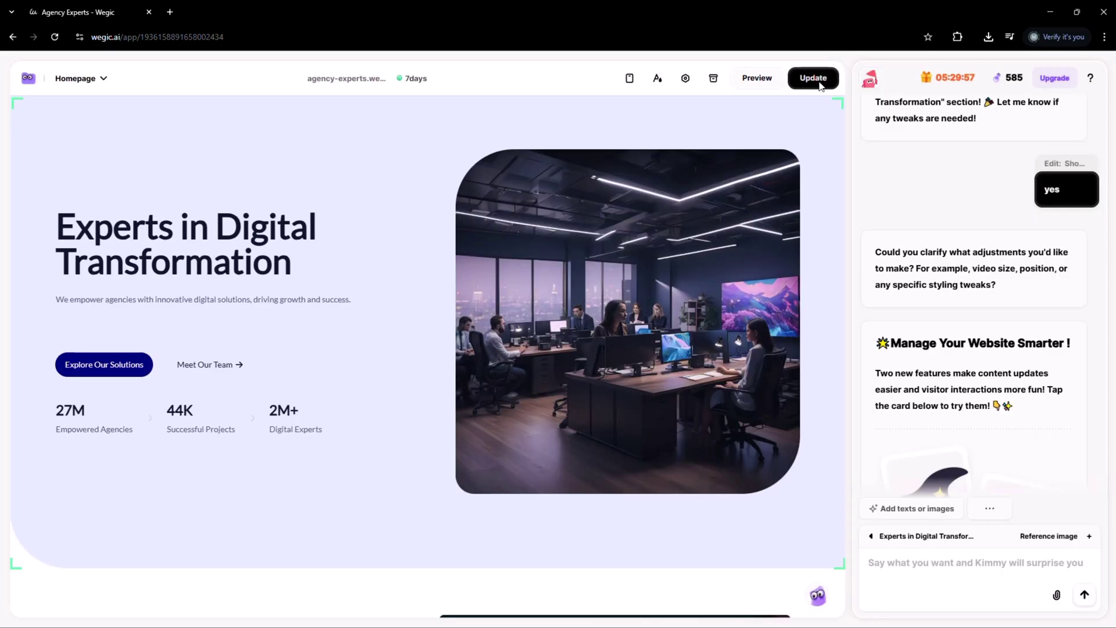
Open the Publish website options and try connecting a custom domain
left_click(819, 81)
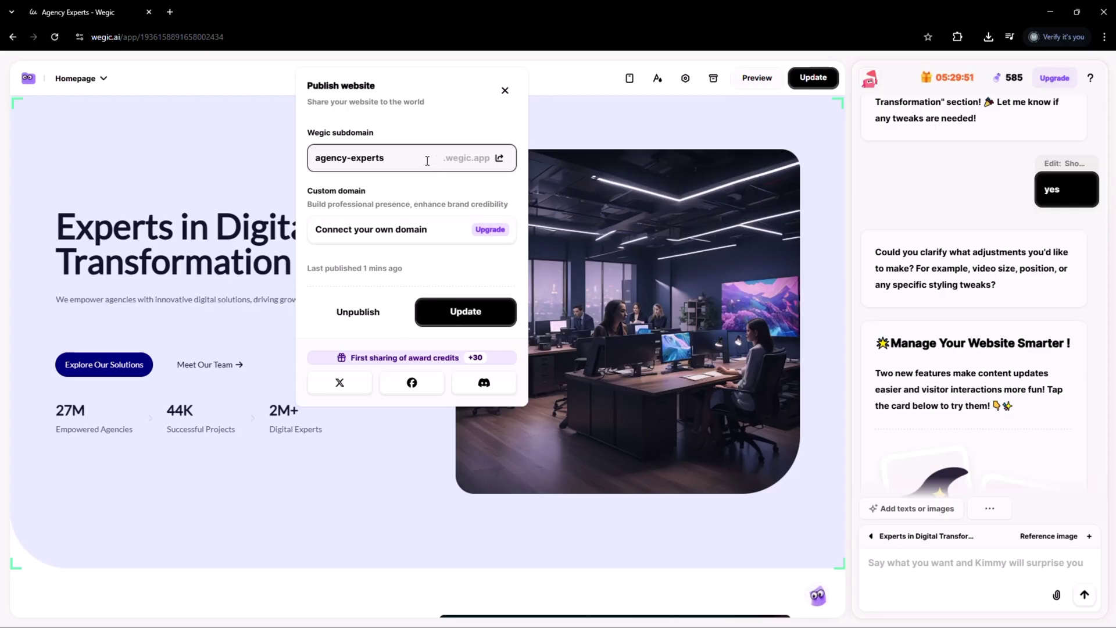
left_click(452, 238)
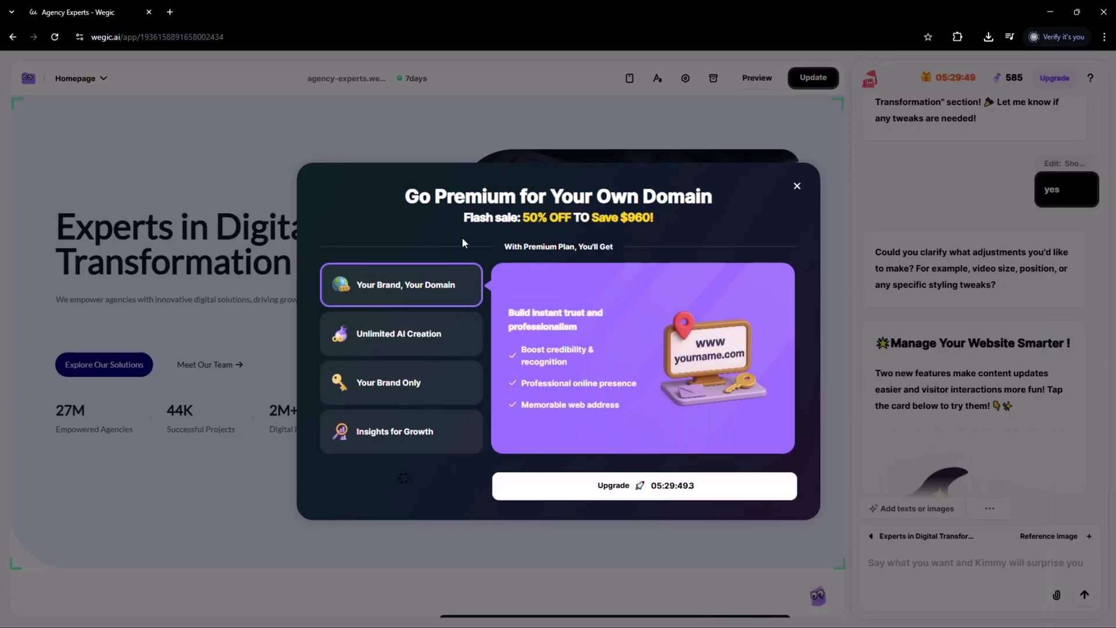
left_click(795, 187)
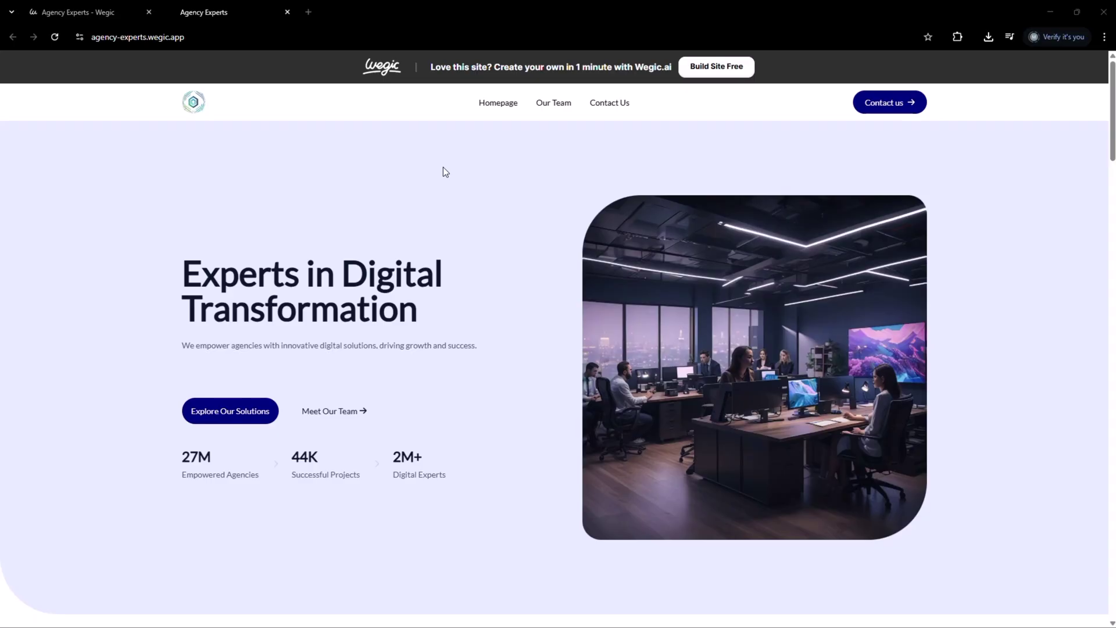
scroll(443, 169, "down", 5)
scroll(443, 168, "down", 15)
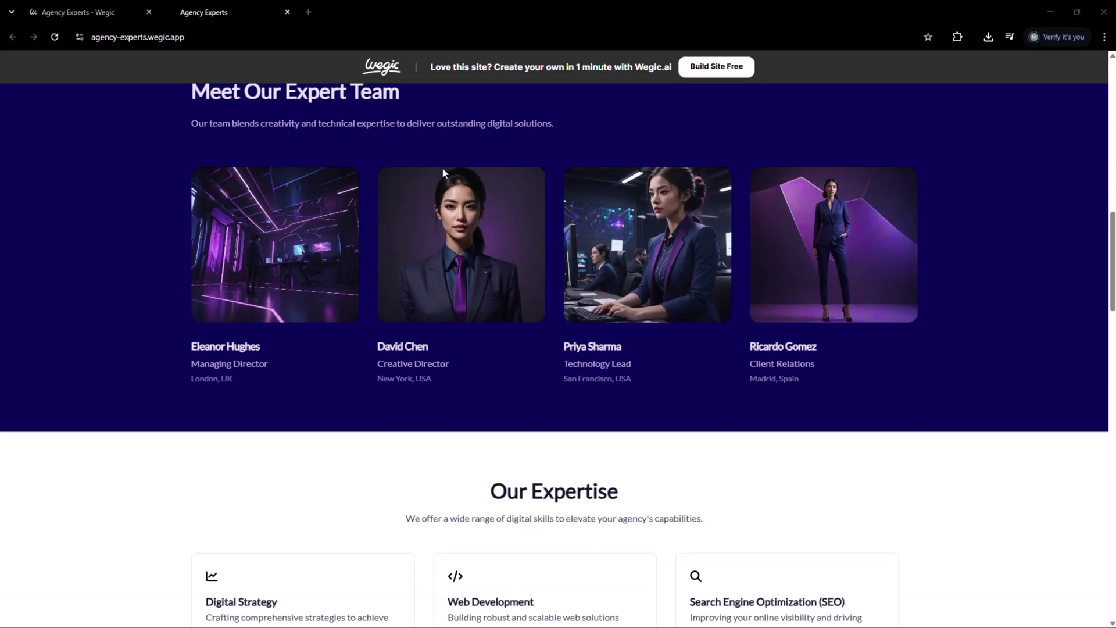
scroll(441, 169, "down", 10)
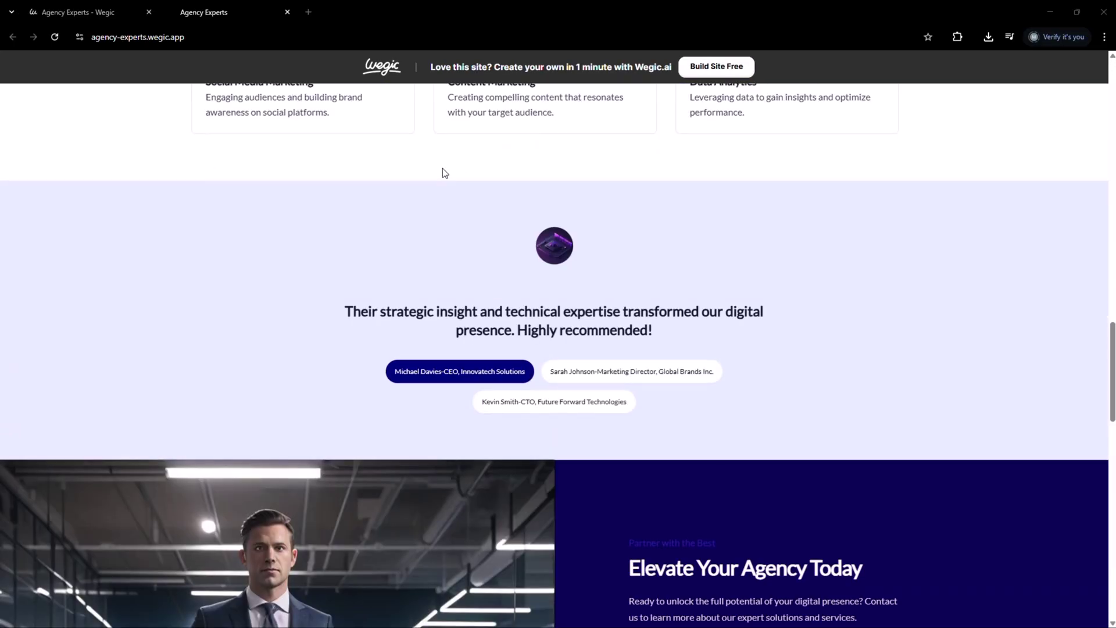
scroll(443, 169, "down", 10)
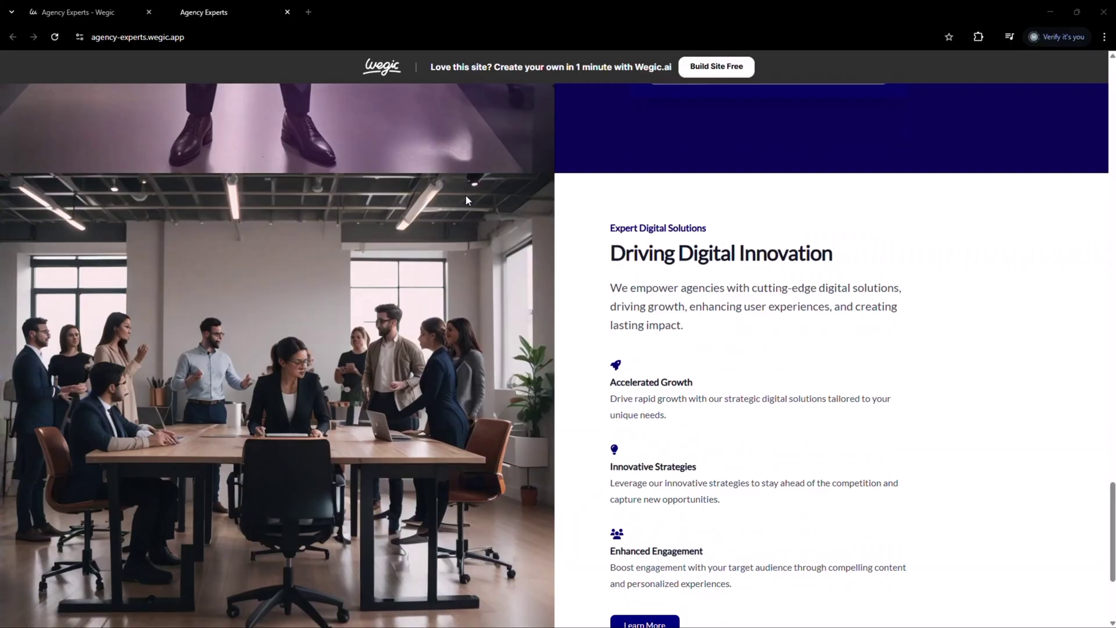
scroll(888, 384, "up", 12)
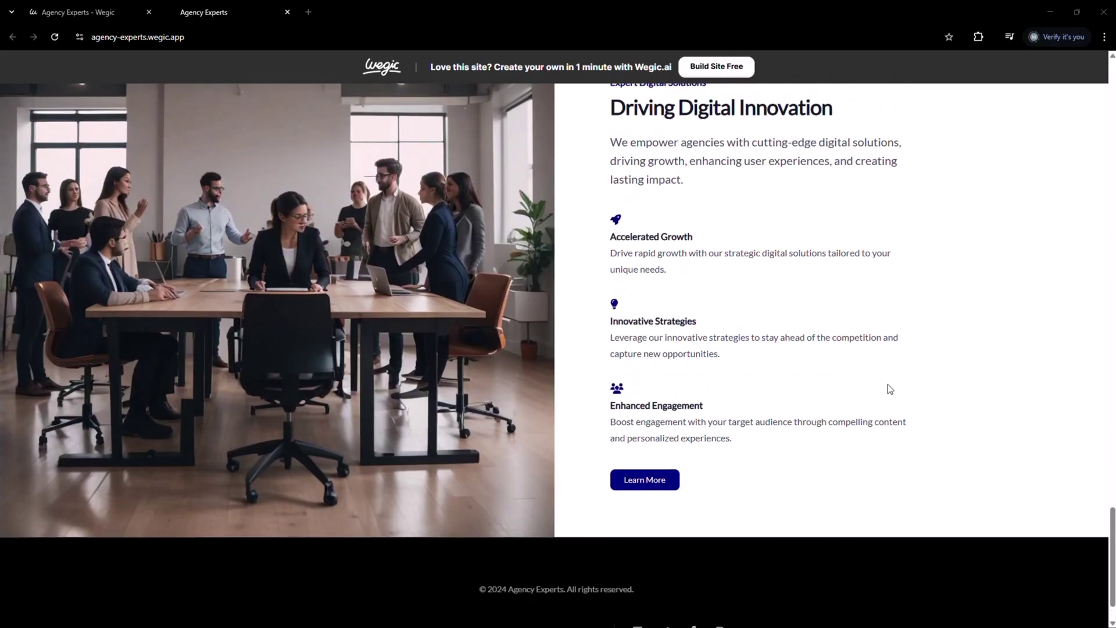
scroll(888, 385, "up", 15)
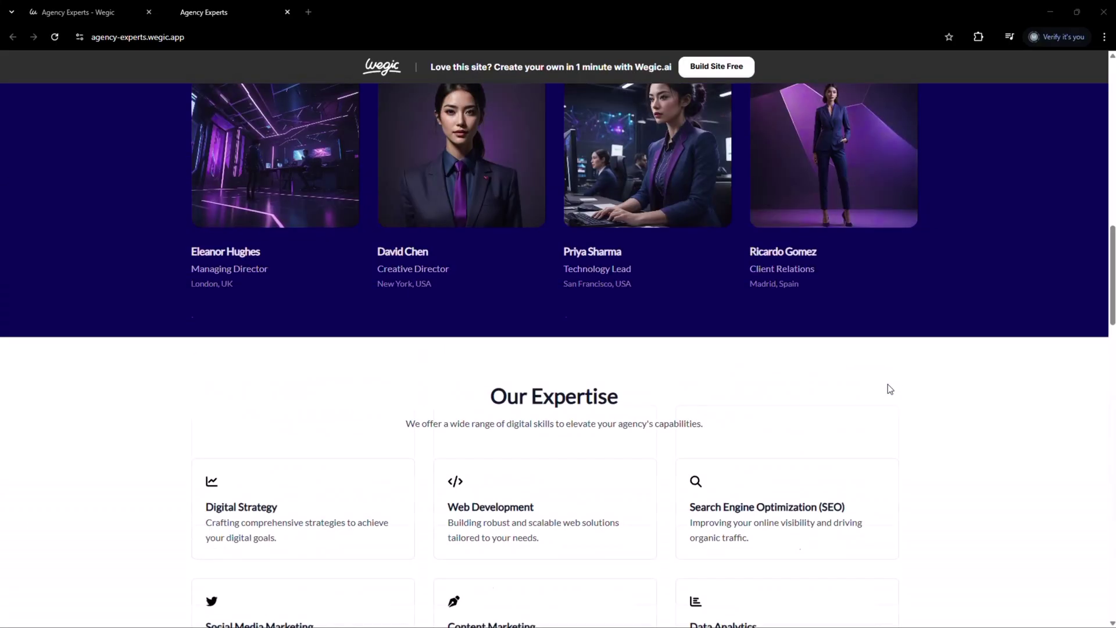
scroll(890, 389, "up", 3)
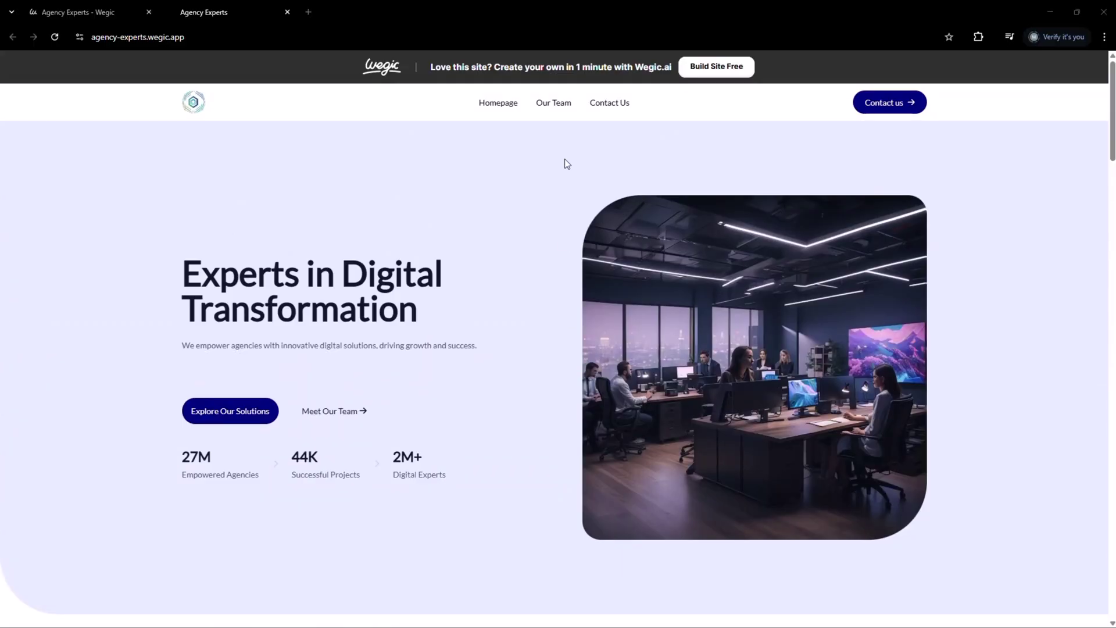
Back in the editor, ask Kimmy to change the homepage theme and color, then apply Sunset Glow
key("ctrl+shift+Tab")
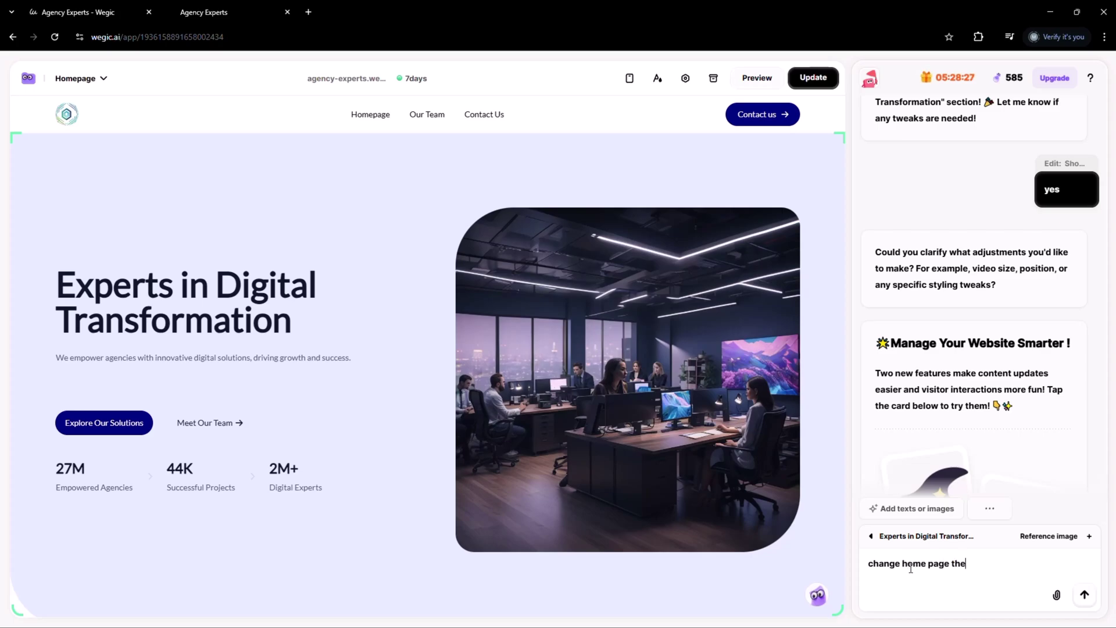
type("nd color")
key("Return")
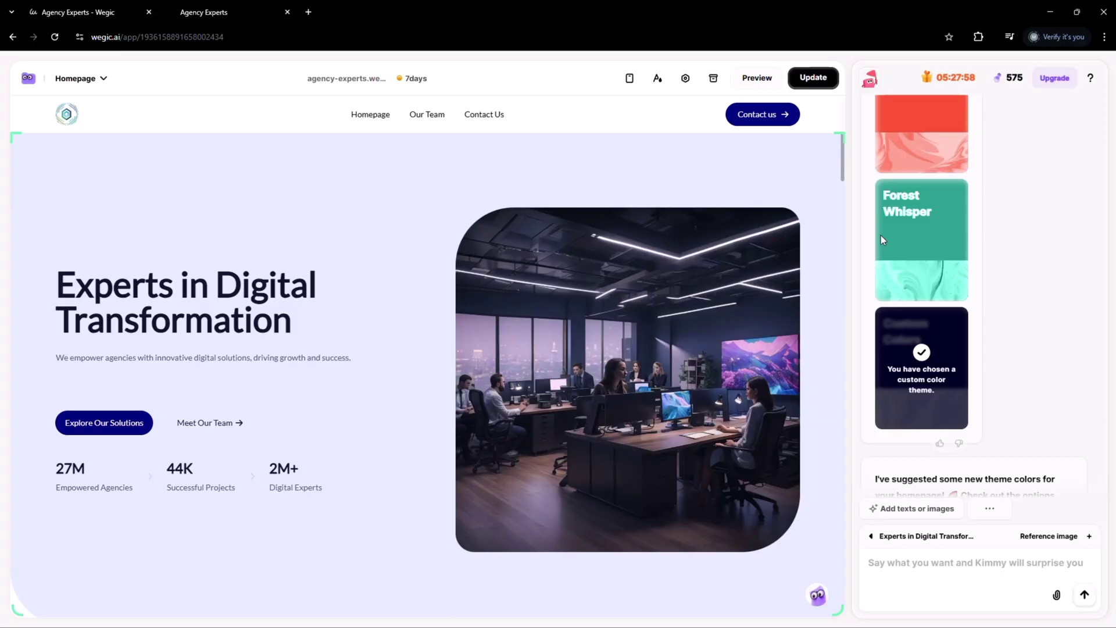
scroll(928, 176, "up", 1)
left_click(928, 176)
scroll(351, 322, "down", 8)
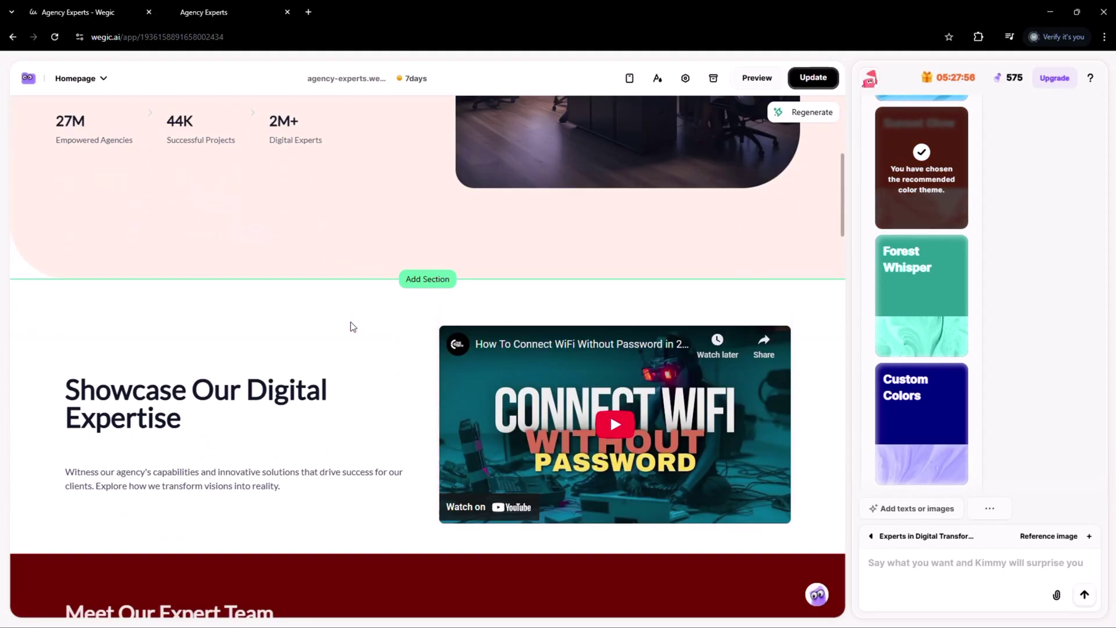
scroll(441, 372, "down", 12)
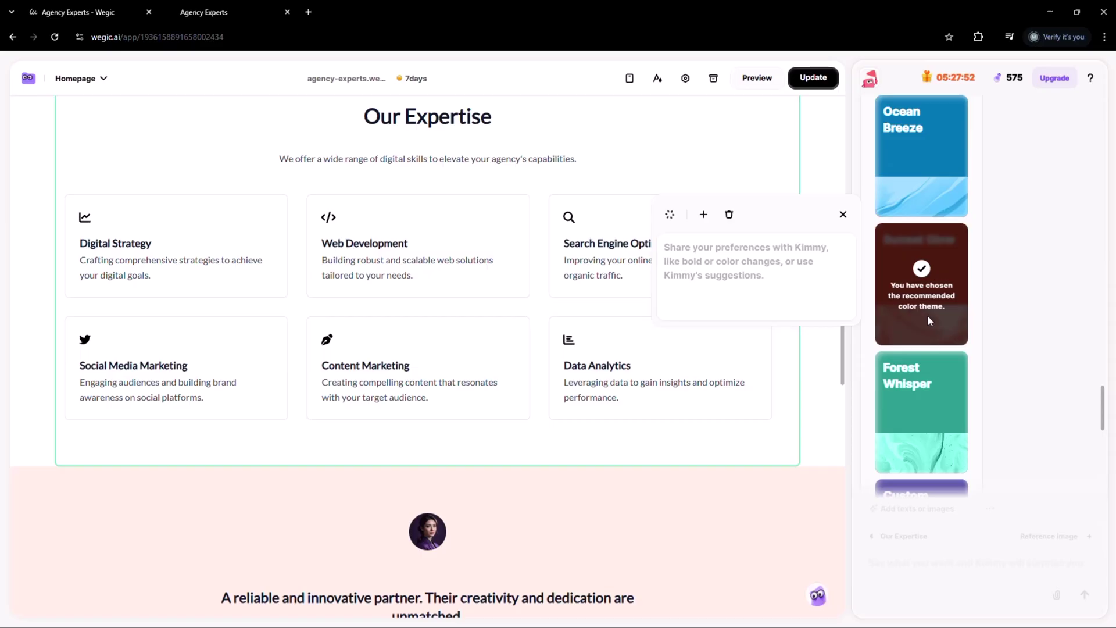
scroll(595, 278, "down", 10)
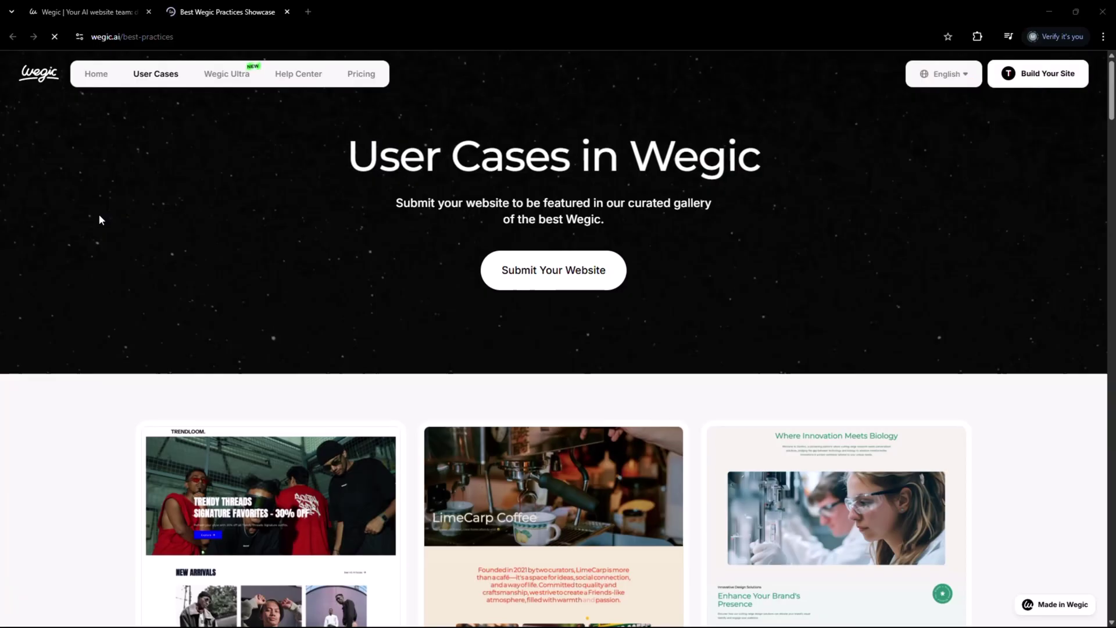
scroll(99, 216, "down", 4)
scroll(87, 217, "down", 4)
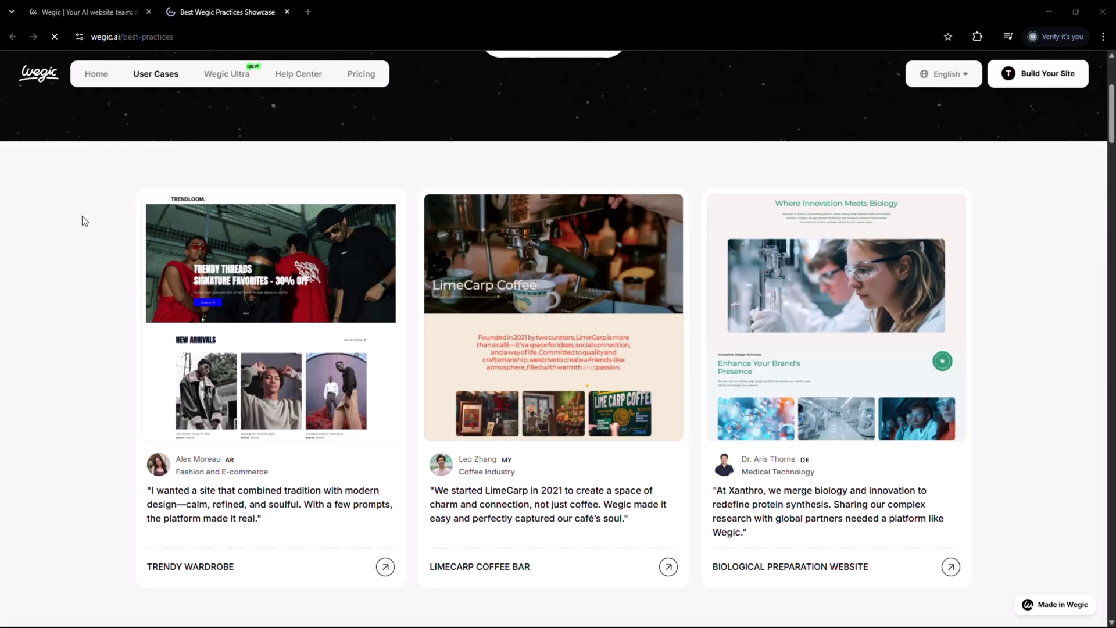
scroll(82, 218, "down", 5)
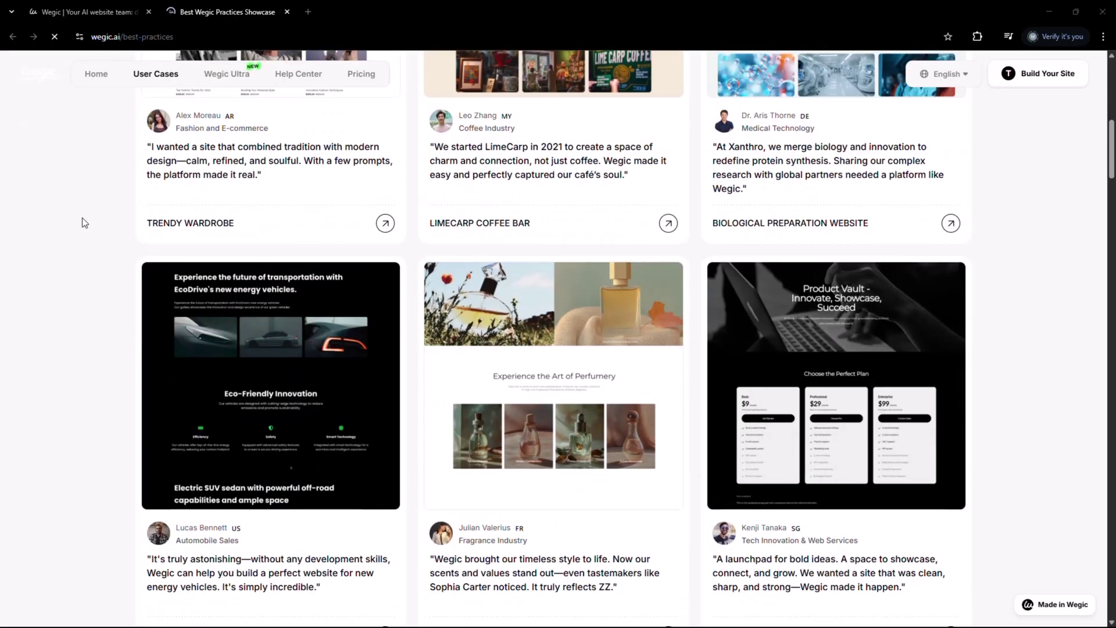
scroll(82, 219, "down", 5)
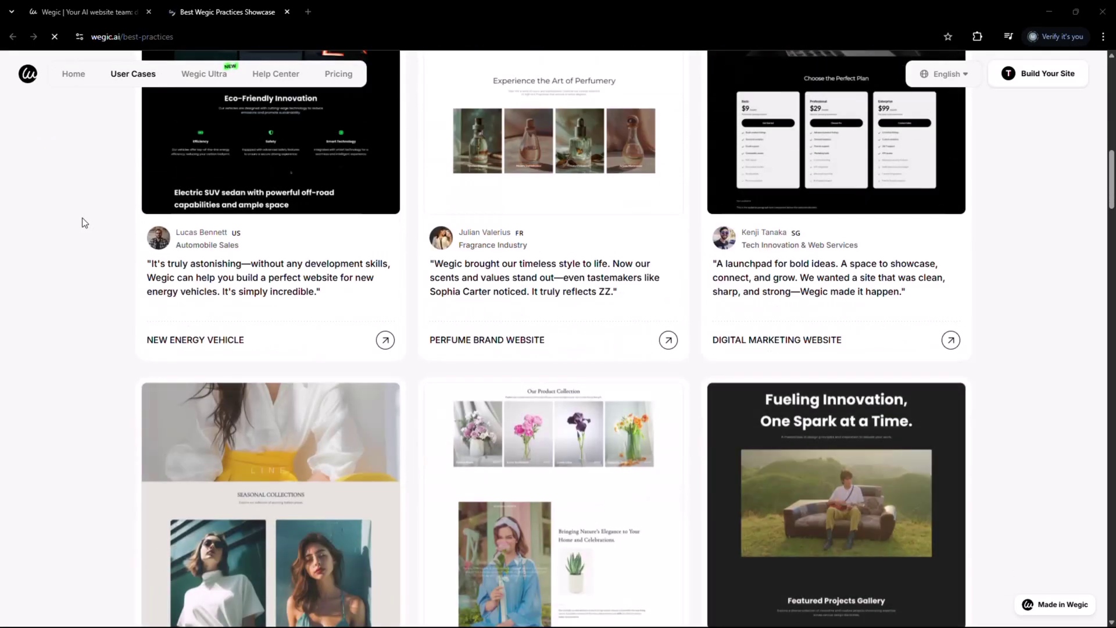
scroll(82, 218, "down", 4)
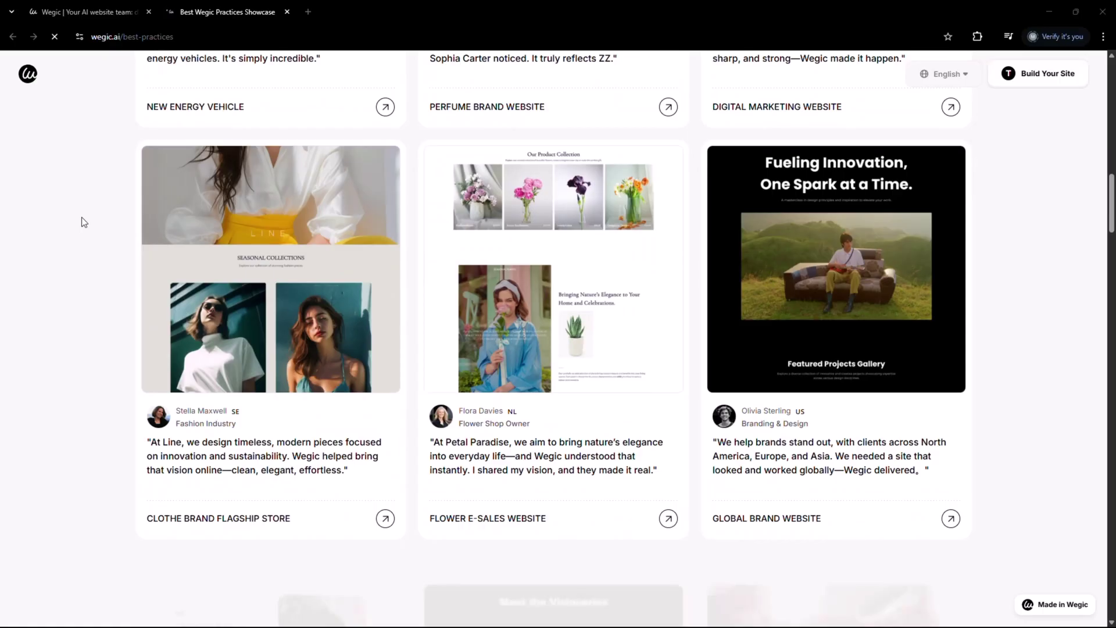
scroll(82, 217, "down", 6)
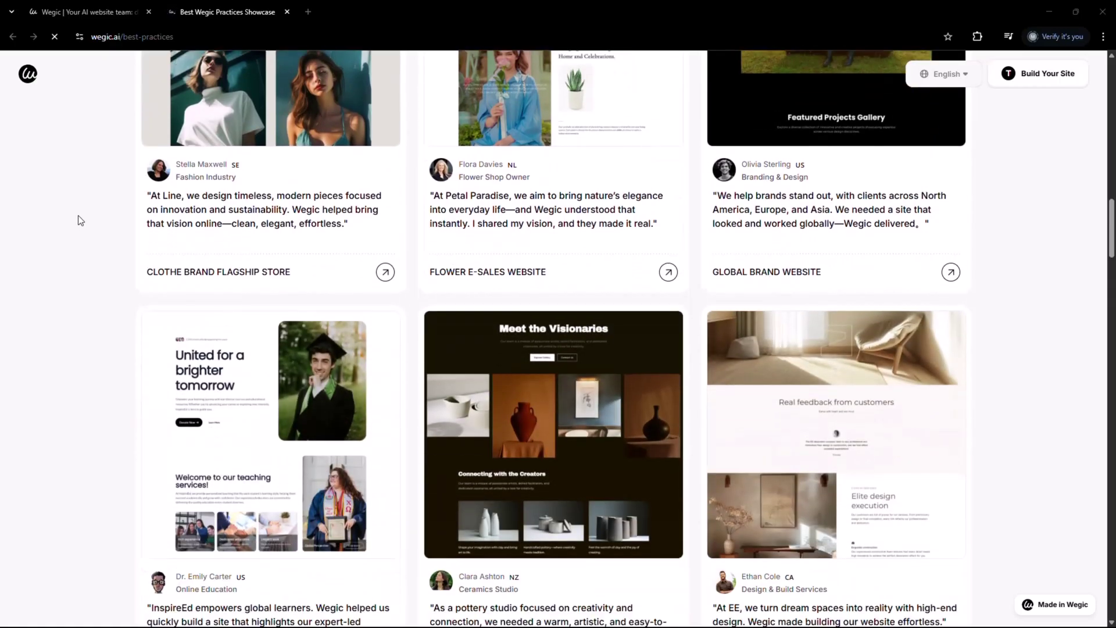
scroll(79, 220, "down", 5)
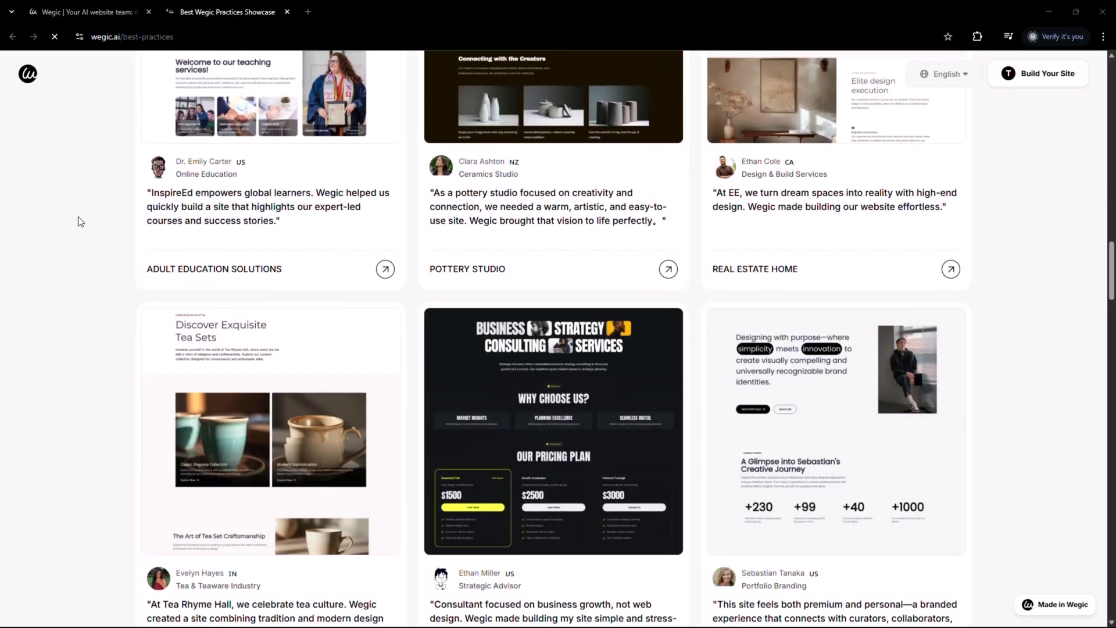
scroll(80, 222, "down", 7)
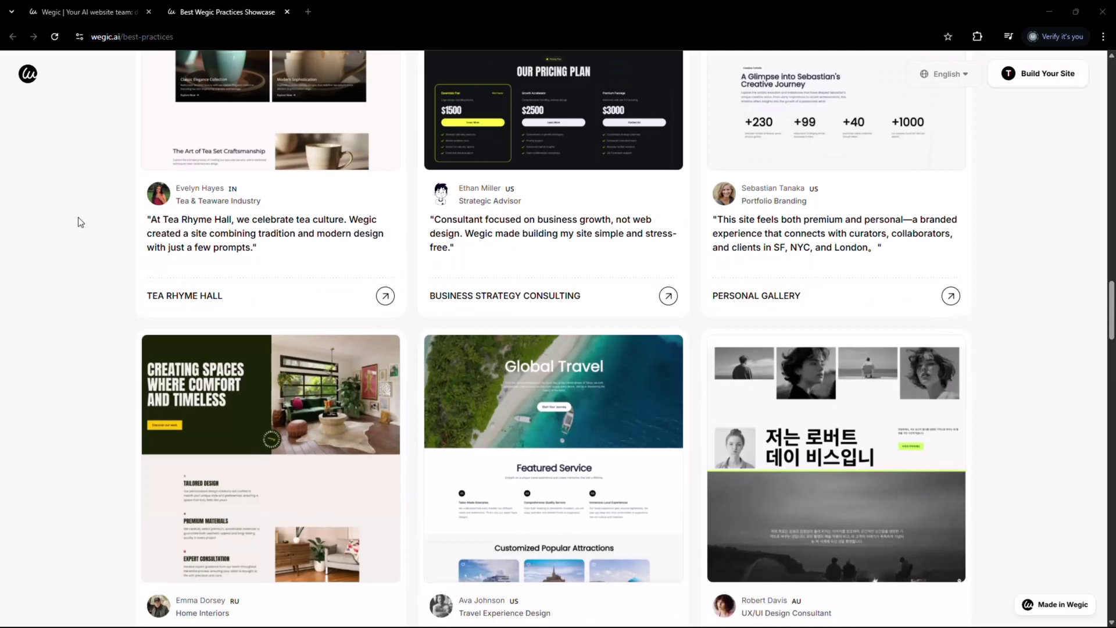
scroll(80, 222, "down", 7)
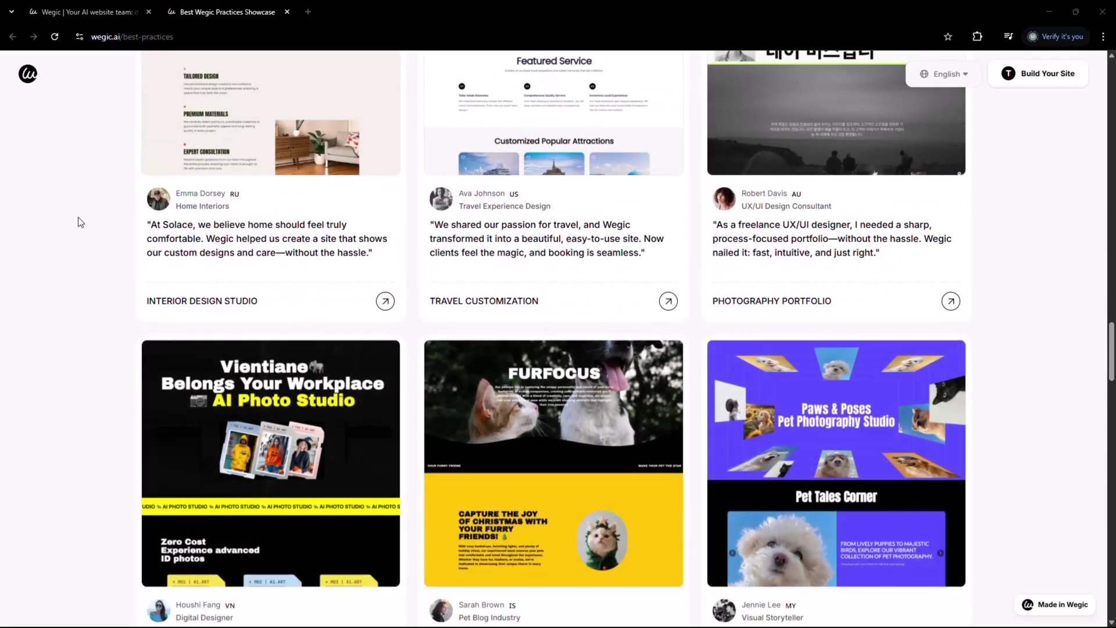
scroll(80, 222, "down", 11)
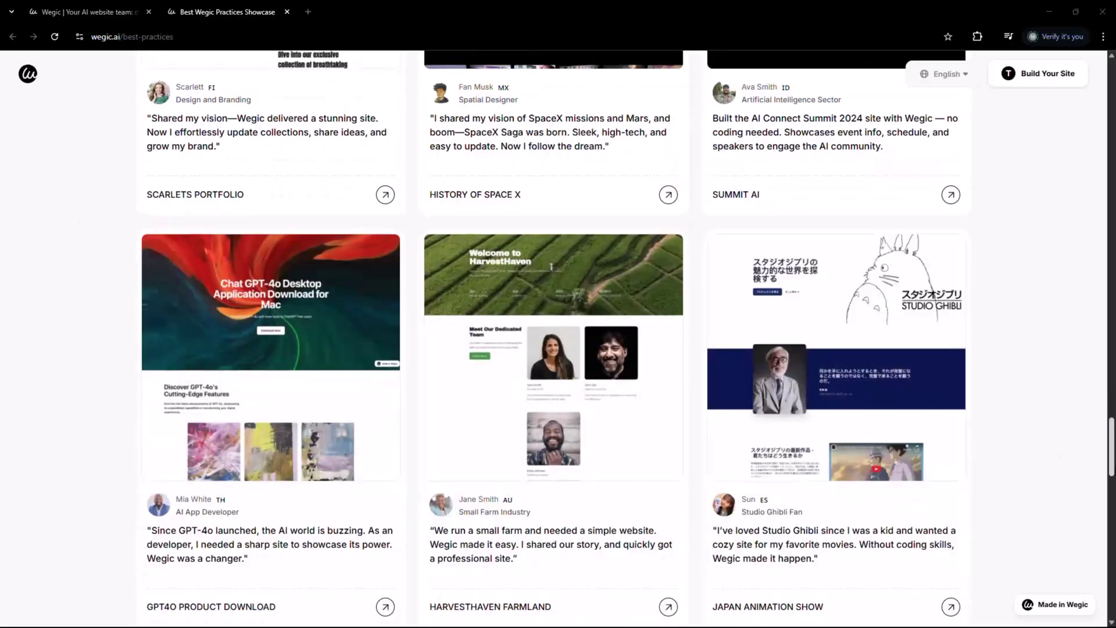
scroll(558, 337, "down", 13)
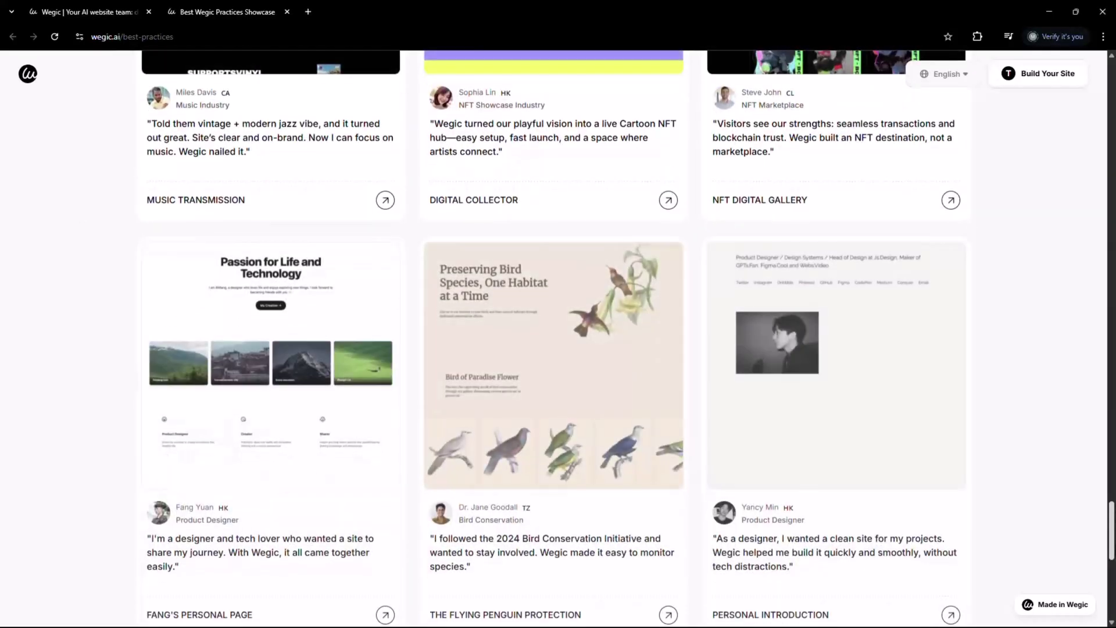
left_click_drag(1110, 584, 1107, 465)
left_click_drag(1109, 423, 1109, 327)
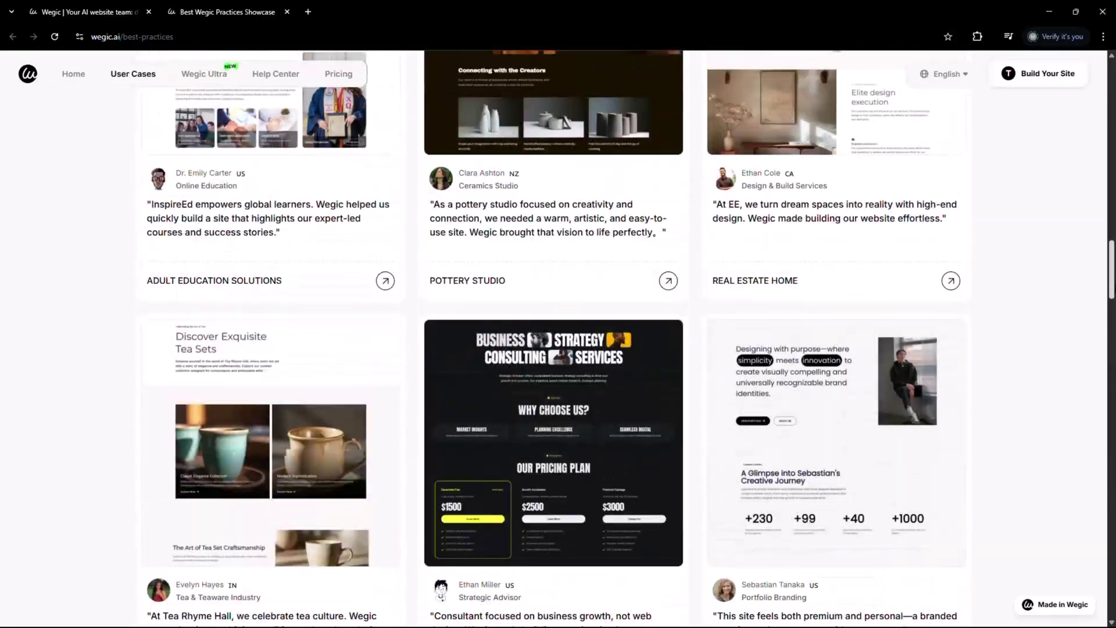
left_click_drag(1111, 271, 1111, 268)
scroll(558, 338, "up", 1)
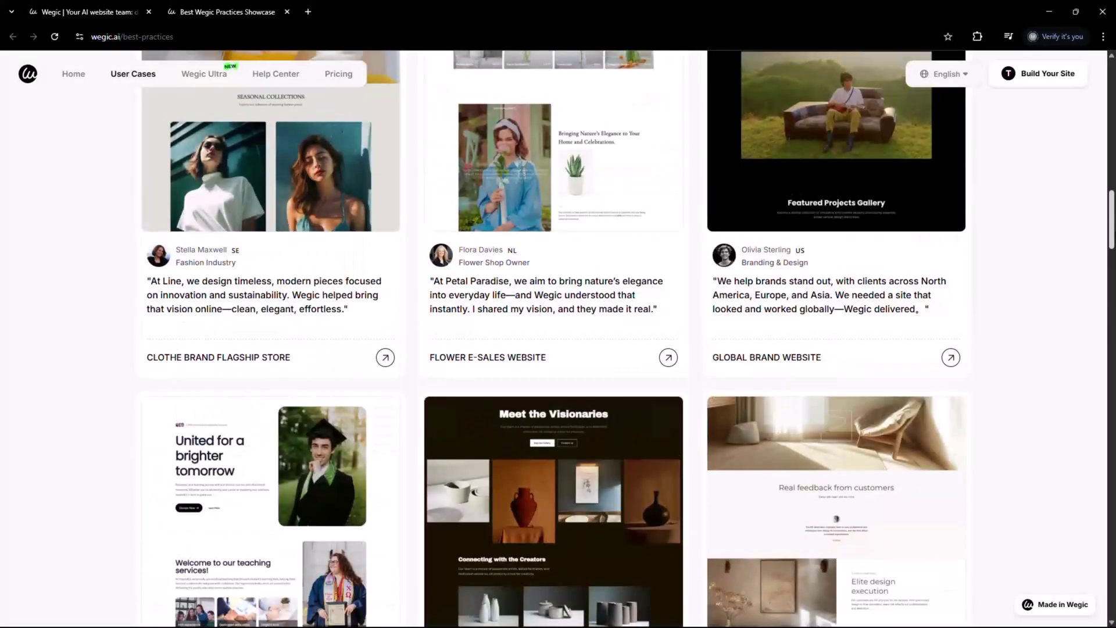